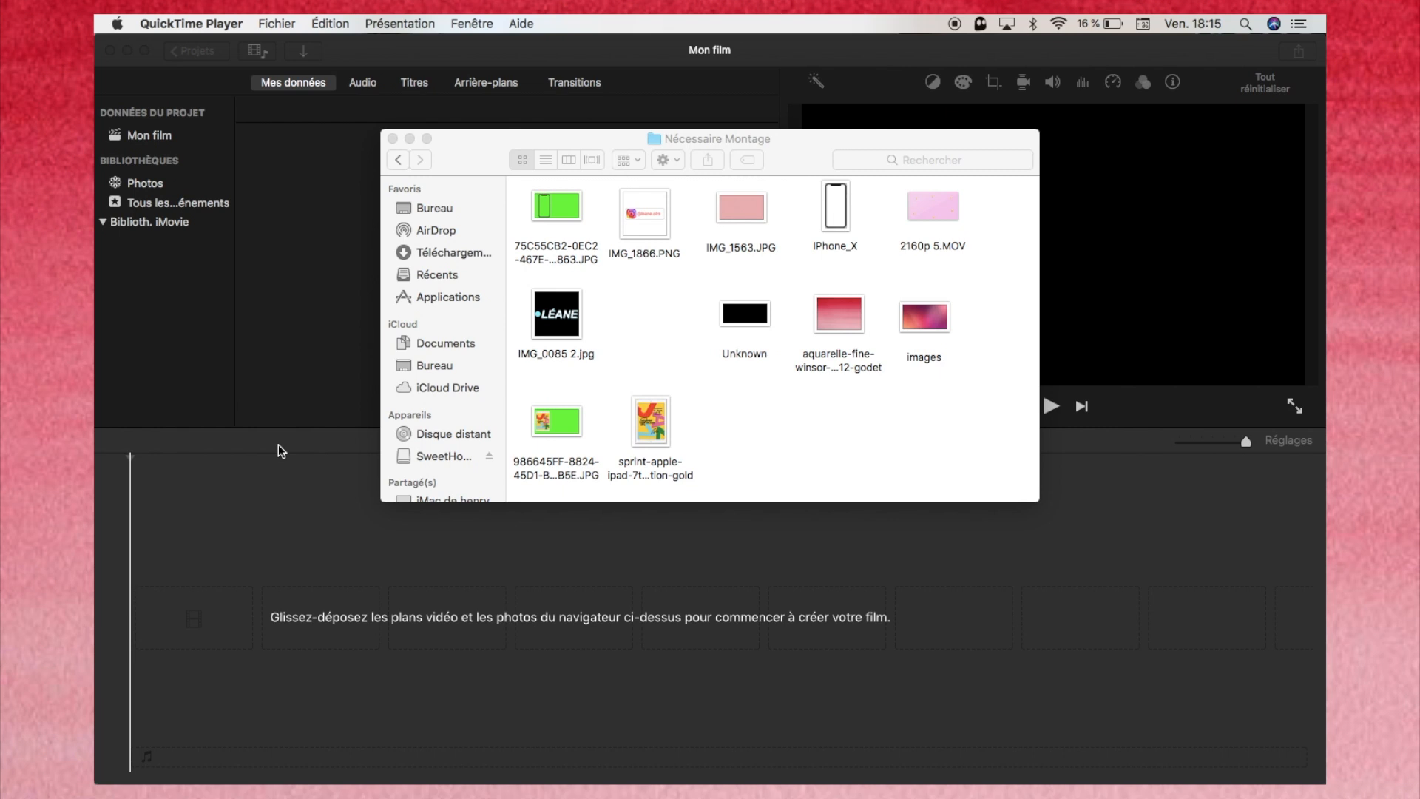
Step: Add the green-screen iPad image to the timeline and place IMG_8A4ABE874B93-1.jpeg from the Téléchargements folder above it
drag(533, 423, 194, 613)
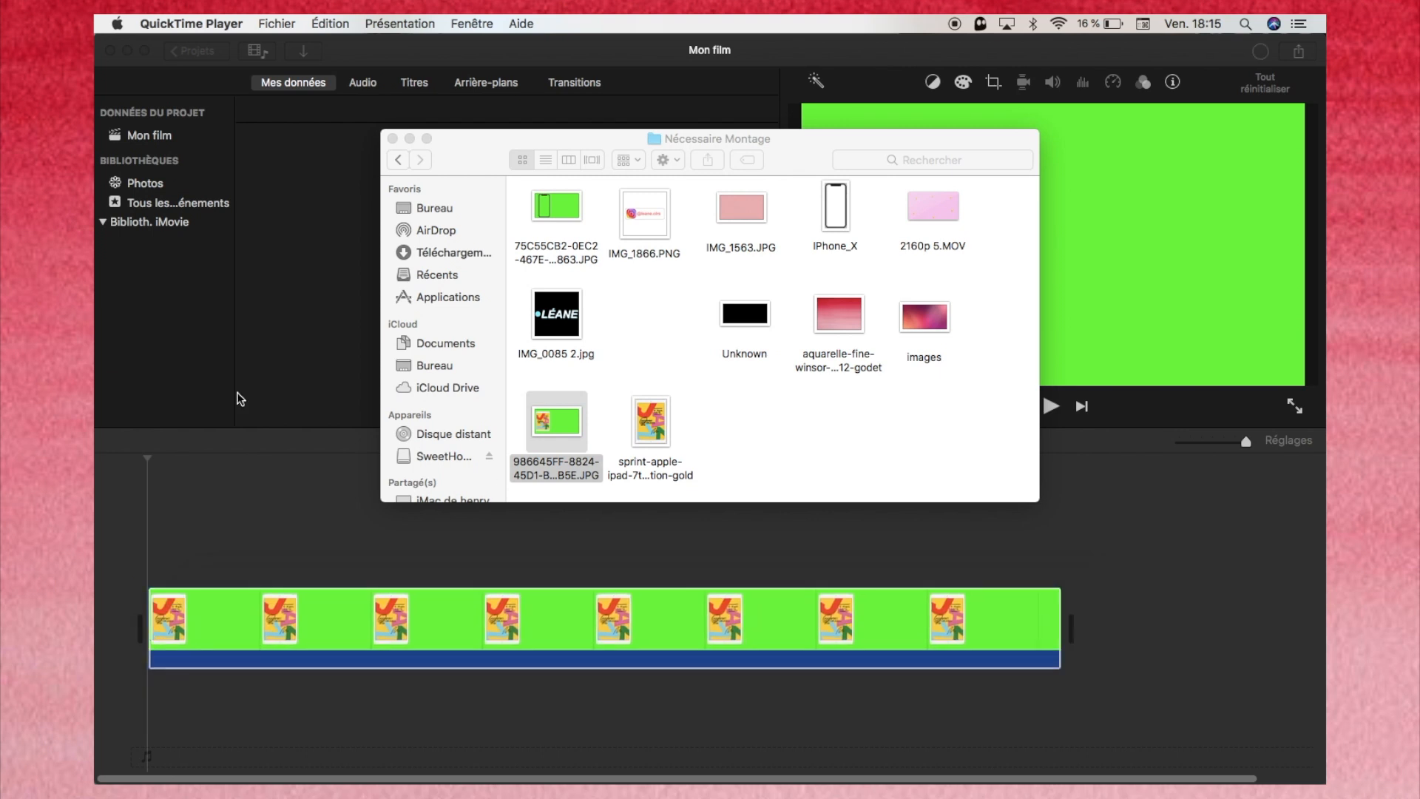
click(392, 139)
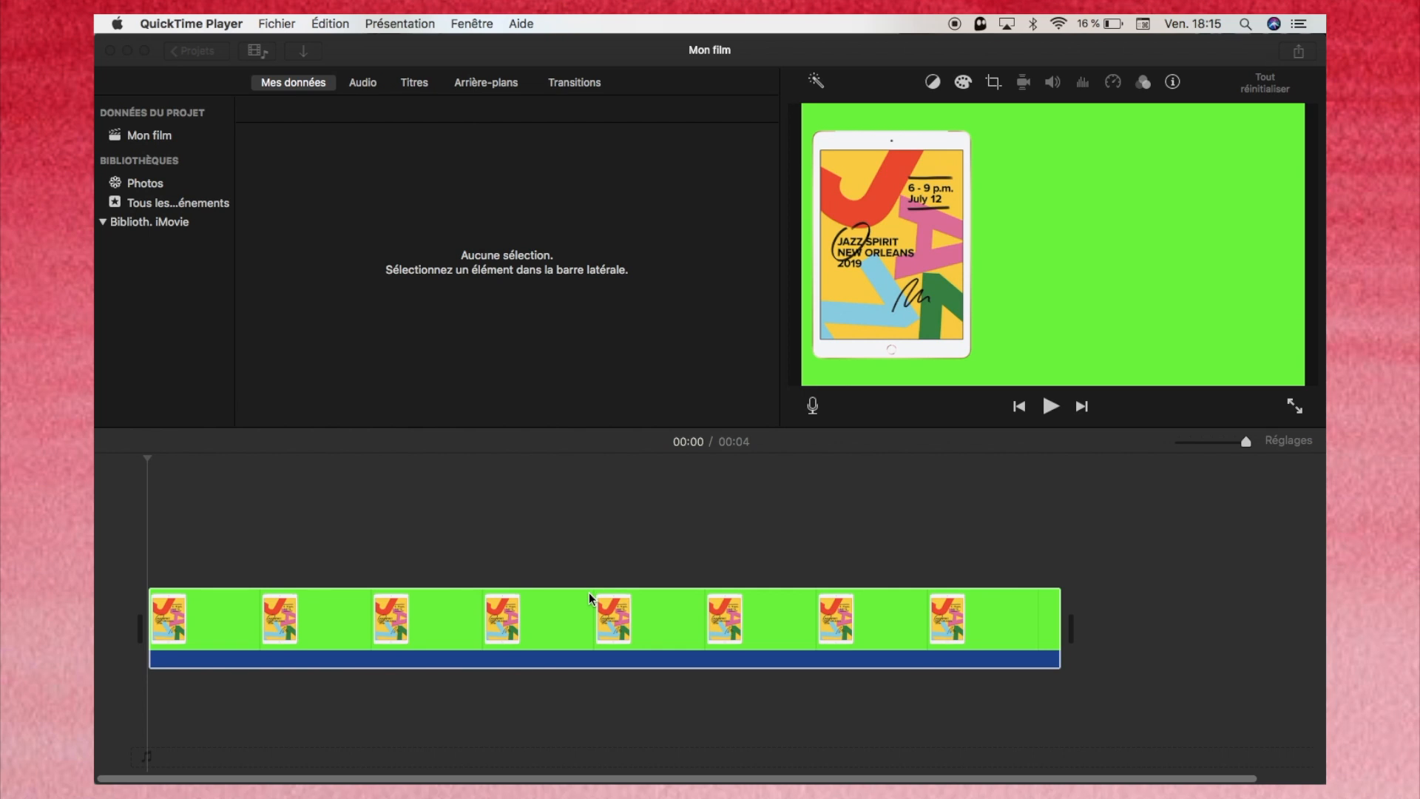
click(148, 760)
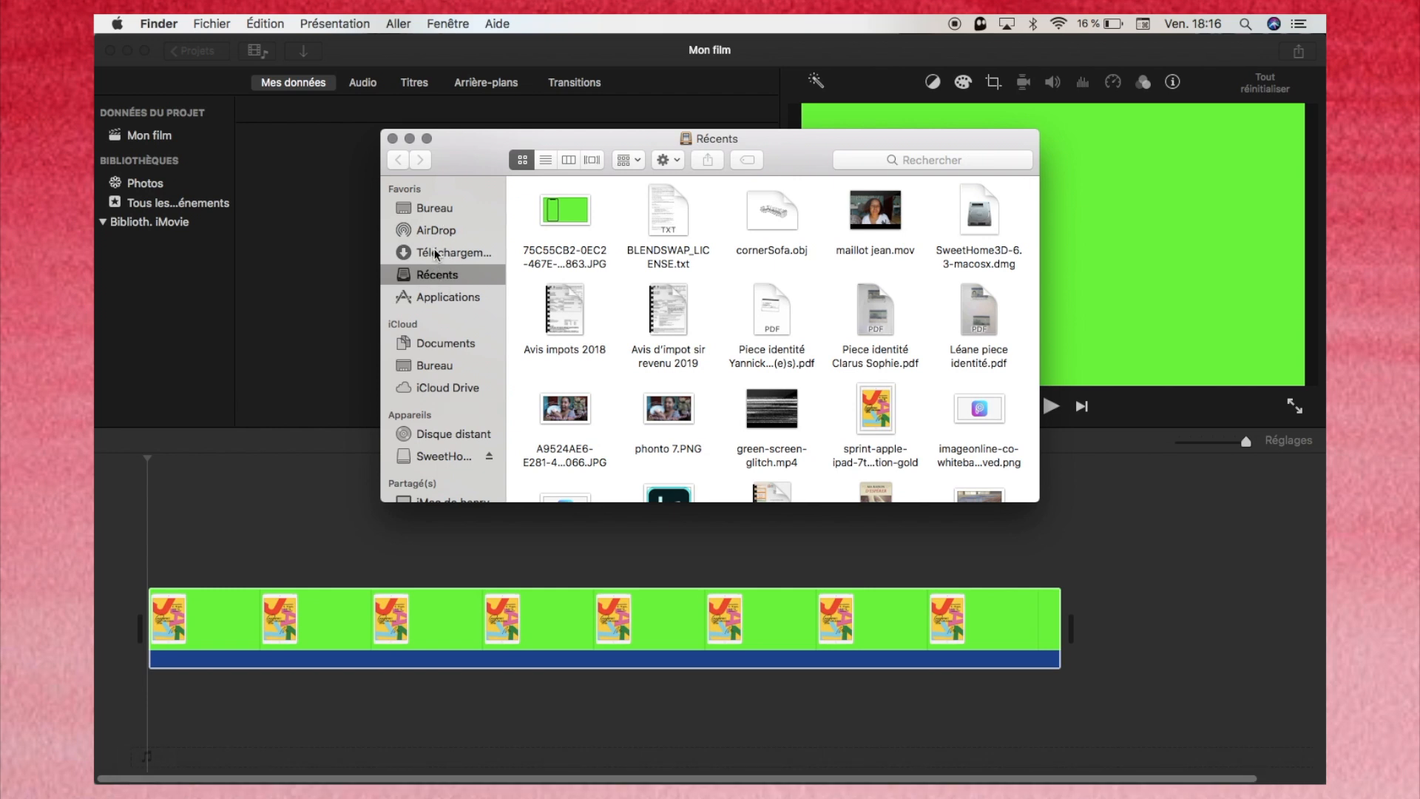
click(434, 255)
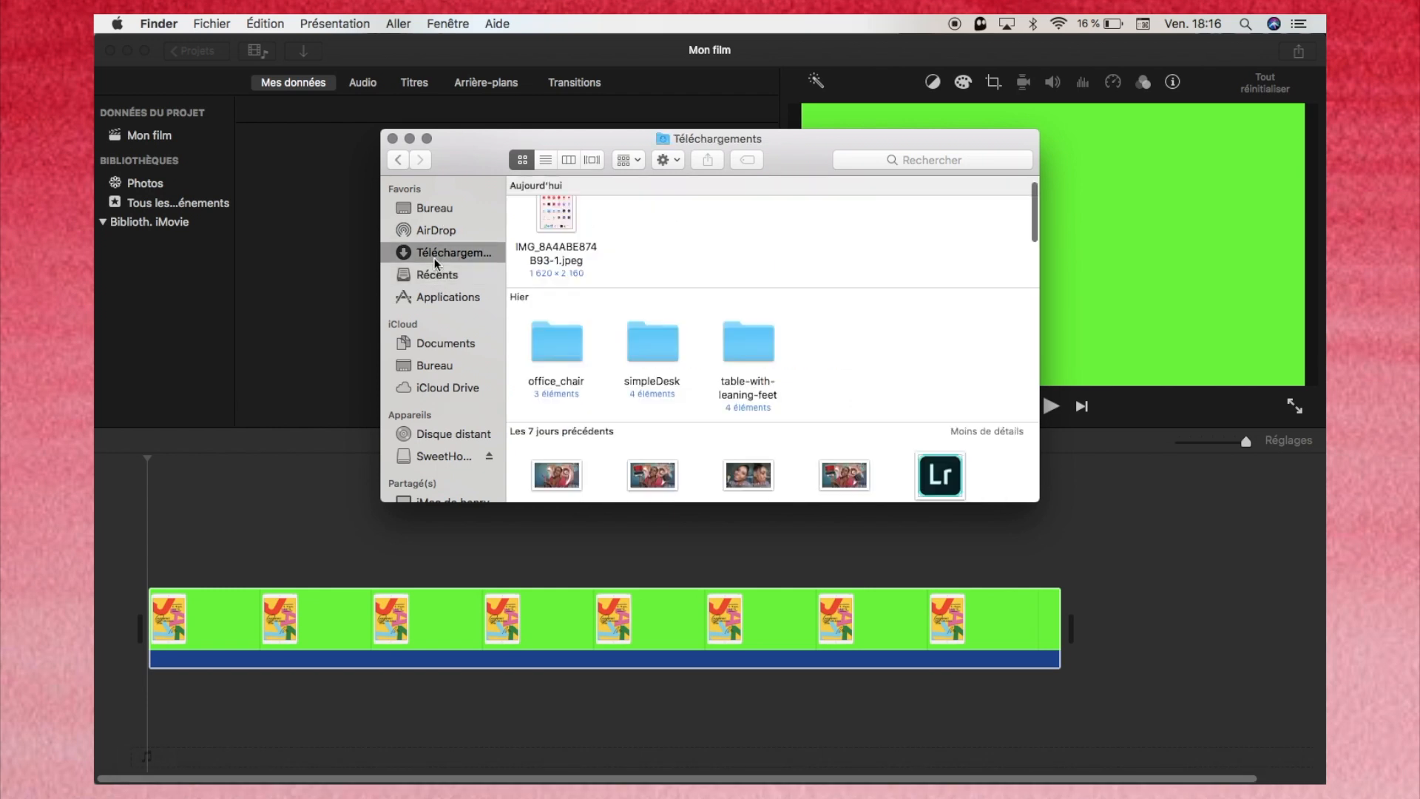
click(544, 226)
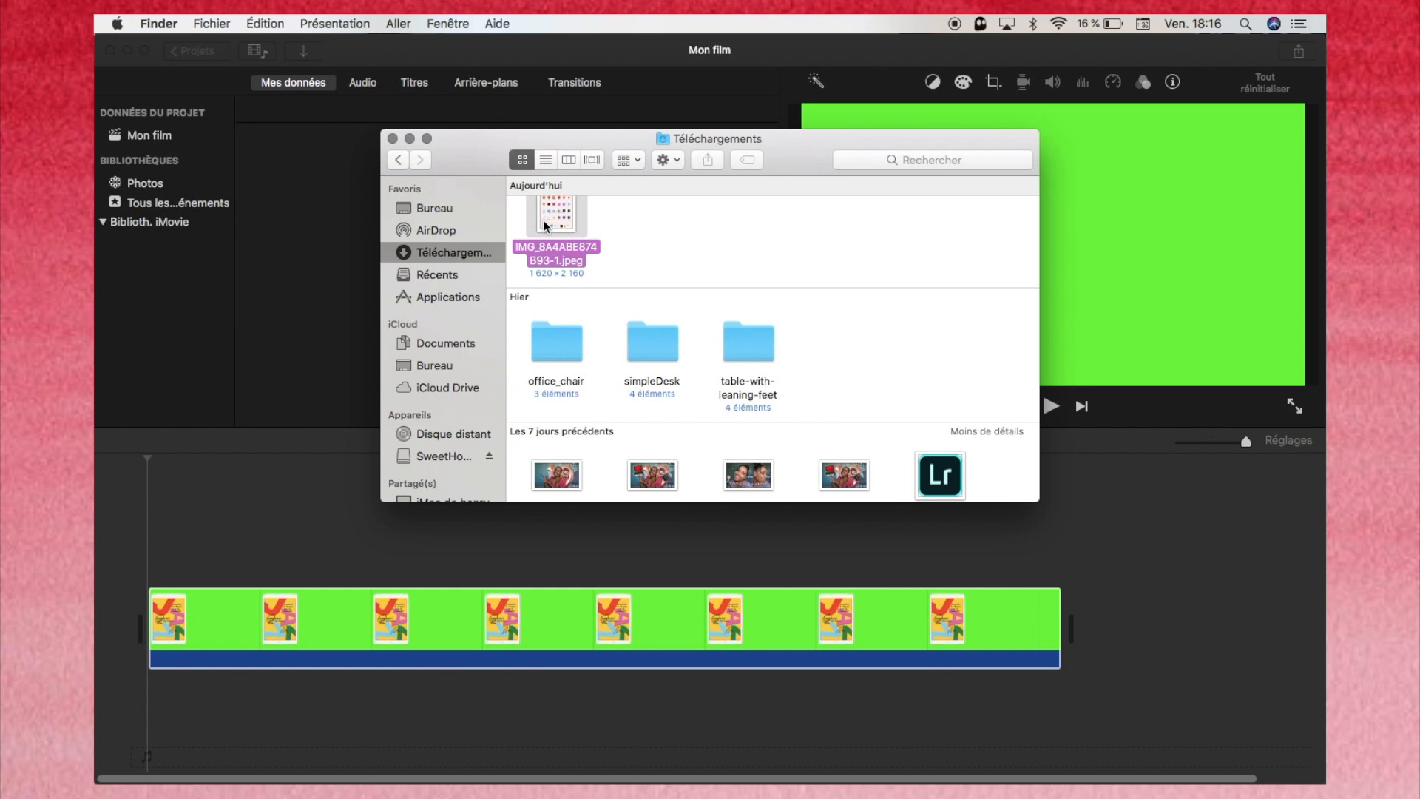
drag(544, 225, 358, 536)
click(358, 536)
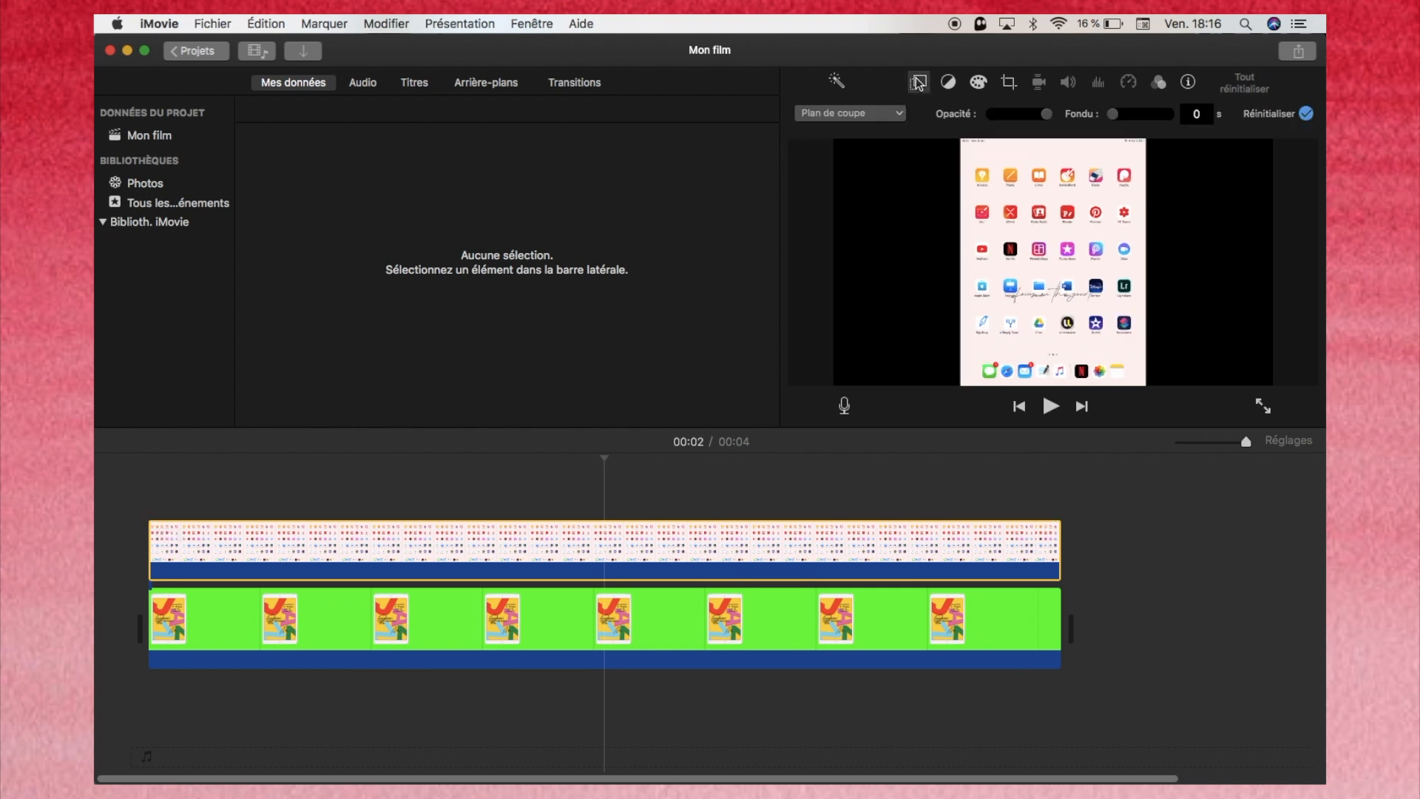
Step: Set the screenshot overlay to Image dans l'image with no fade and fit it over the iPad's screen area
click(877, 113)
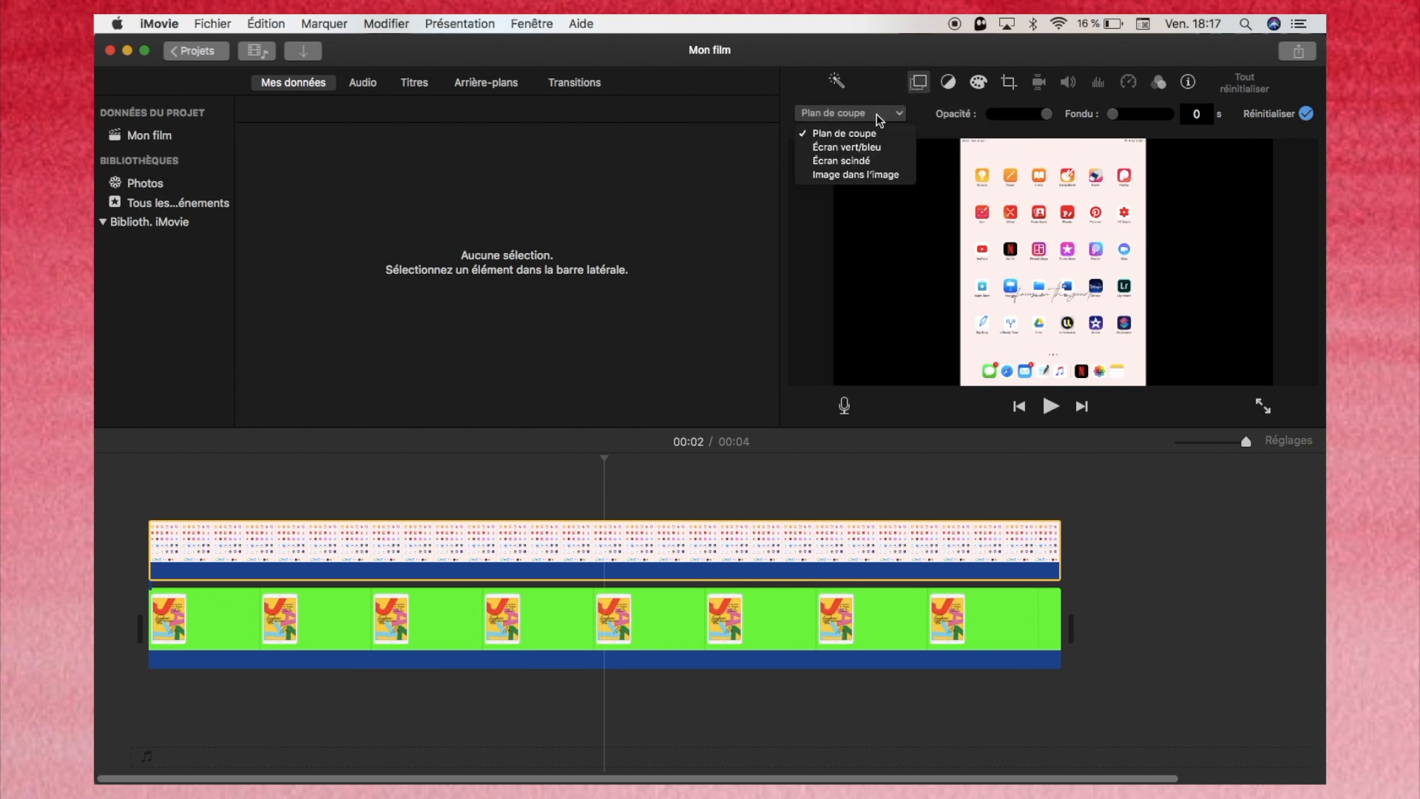
click(865, 177)
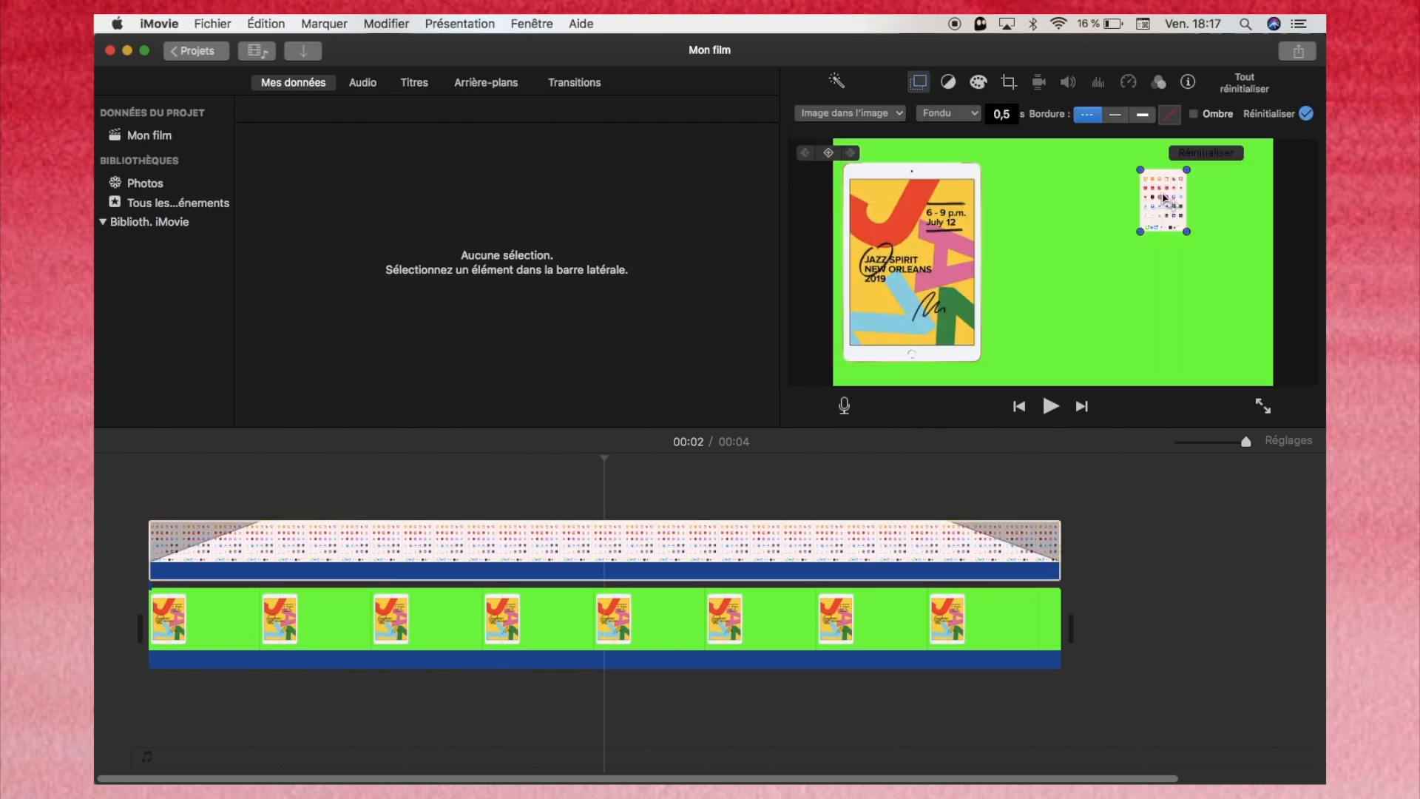
drag(1141, 207, 976, 324)
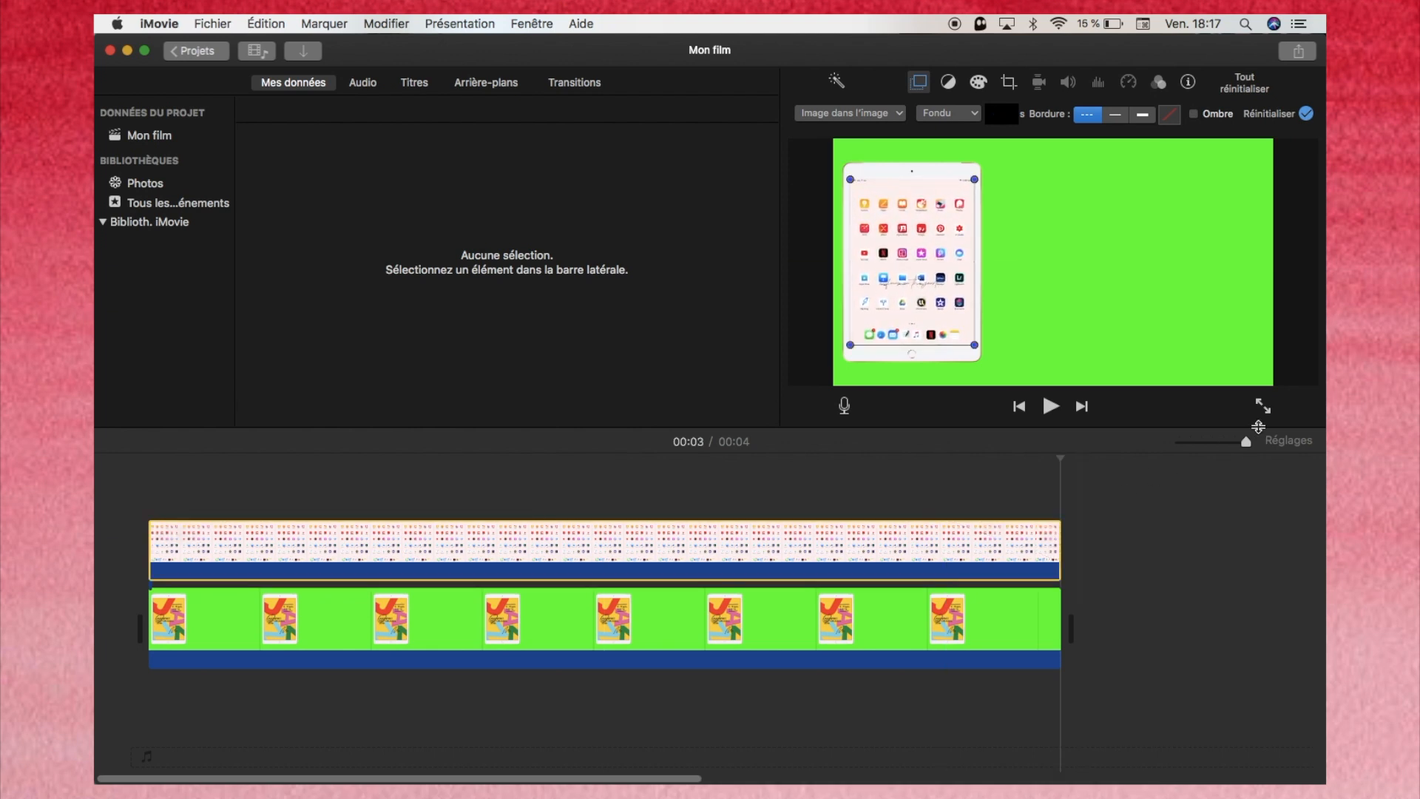
Step: Check the composite in full screen and slightly enlarge the overlay from its lower corner to cover the iPad's screen
click(1262, 406)
key(space)
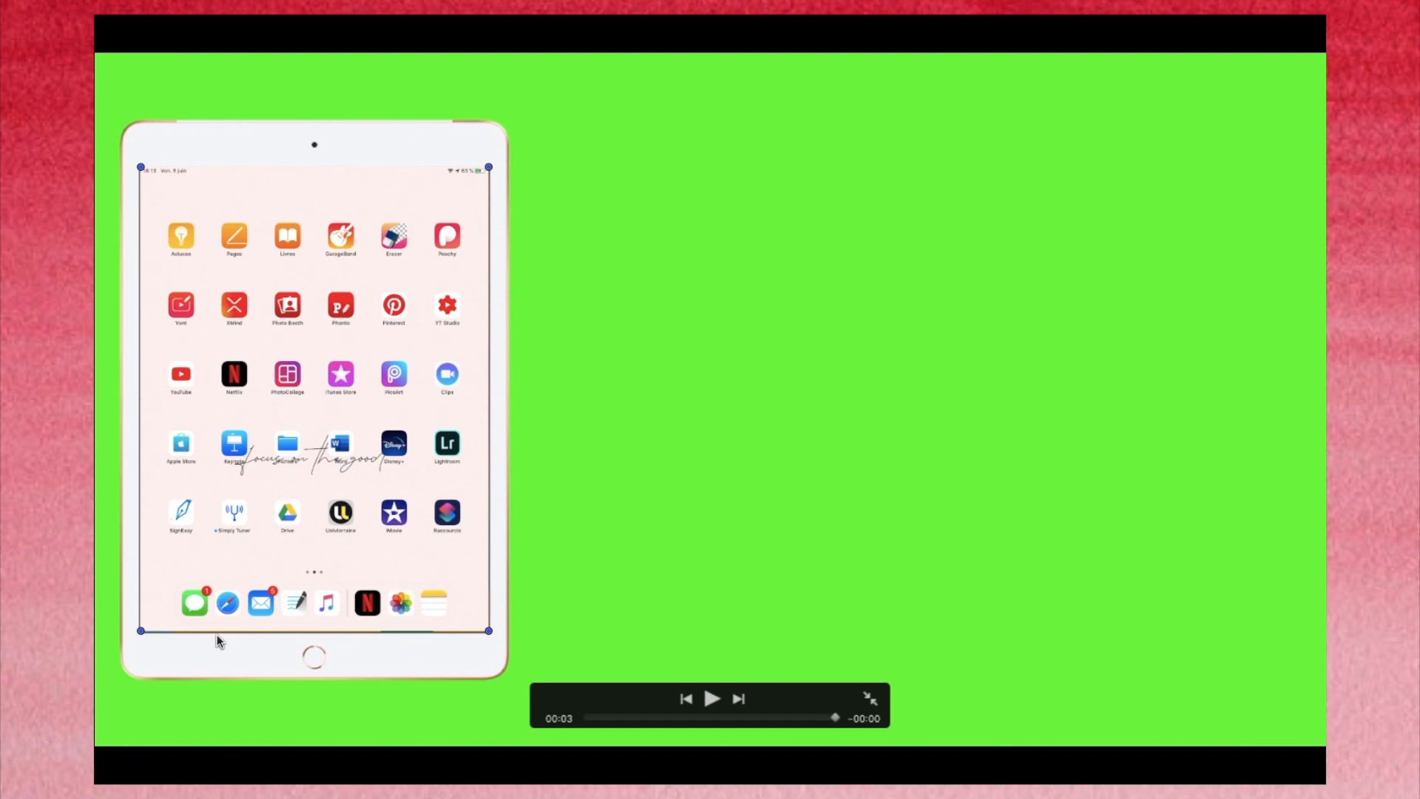
click(869, 699)
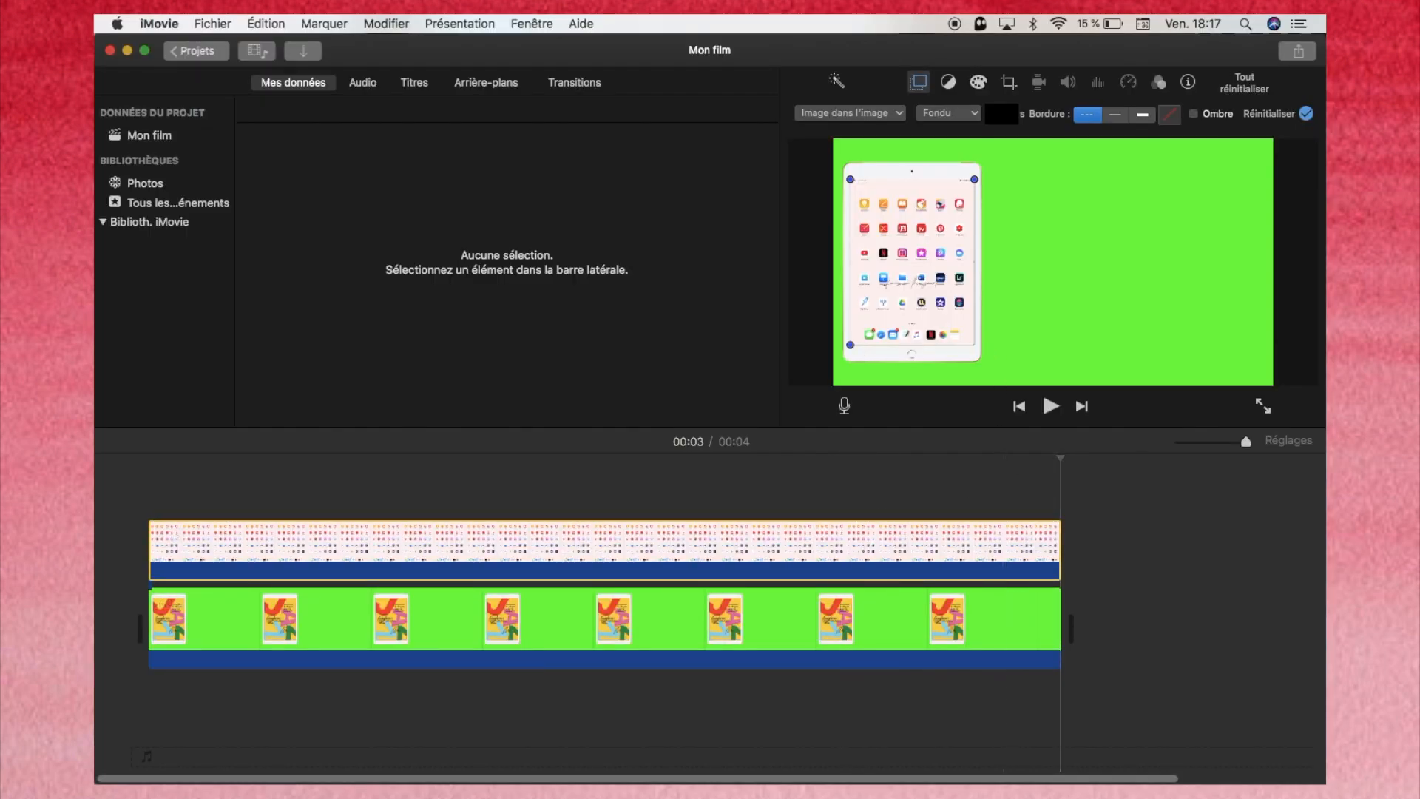
drag(974, 346, 971, 346)
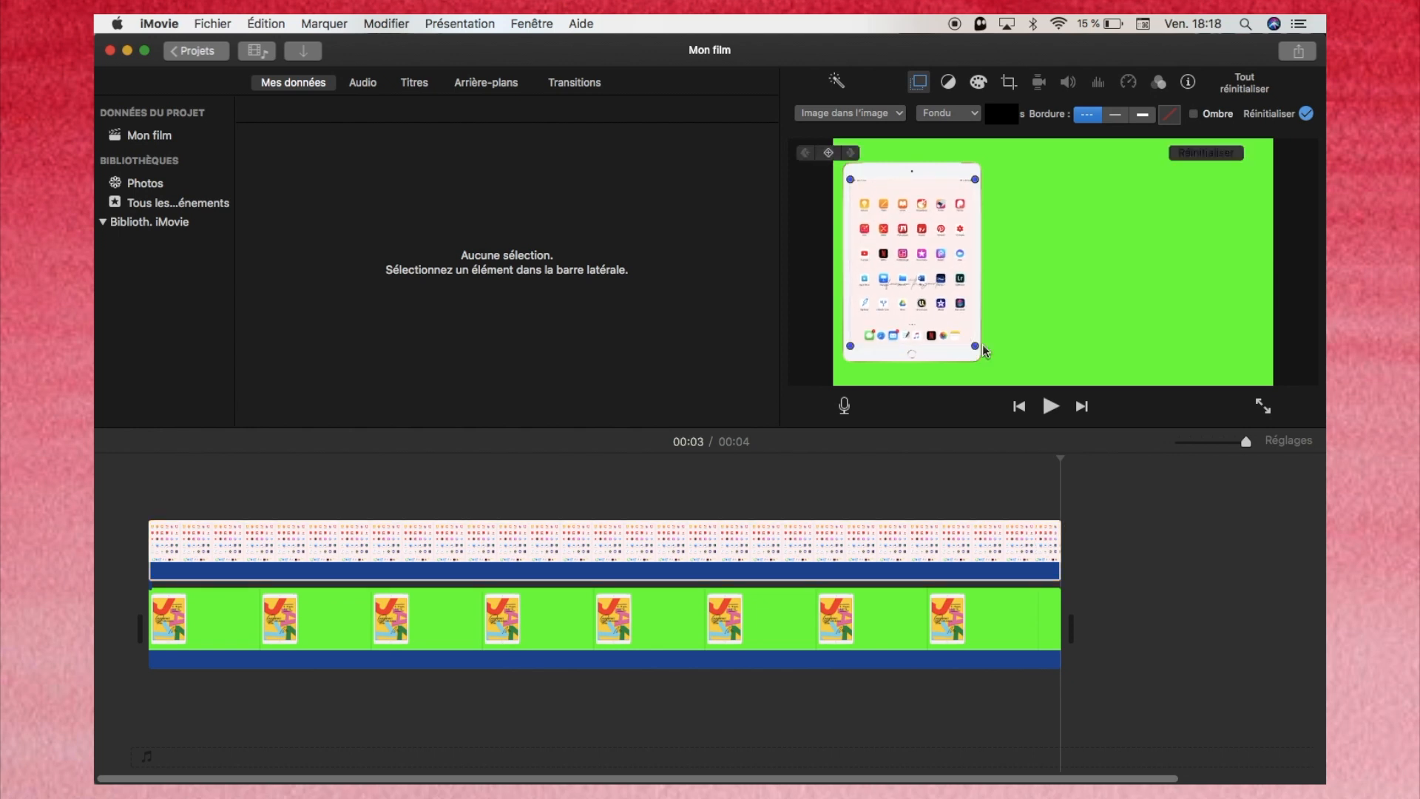
click(1261, 407)
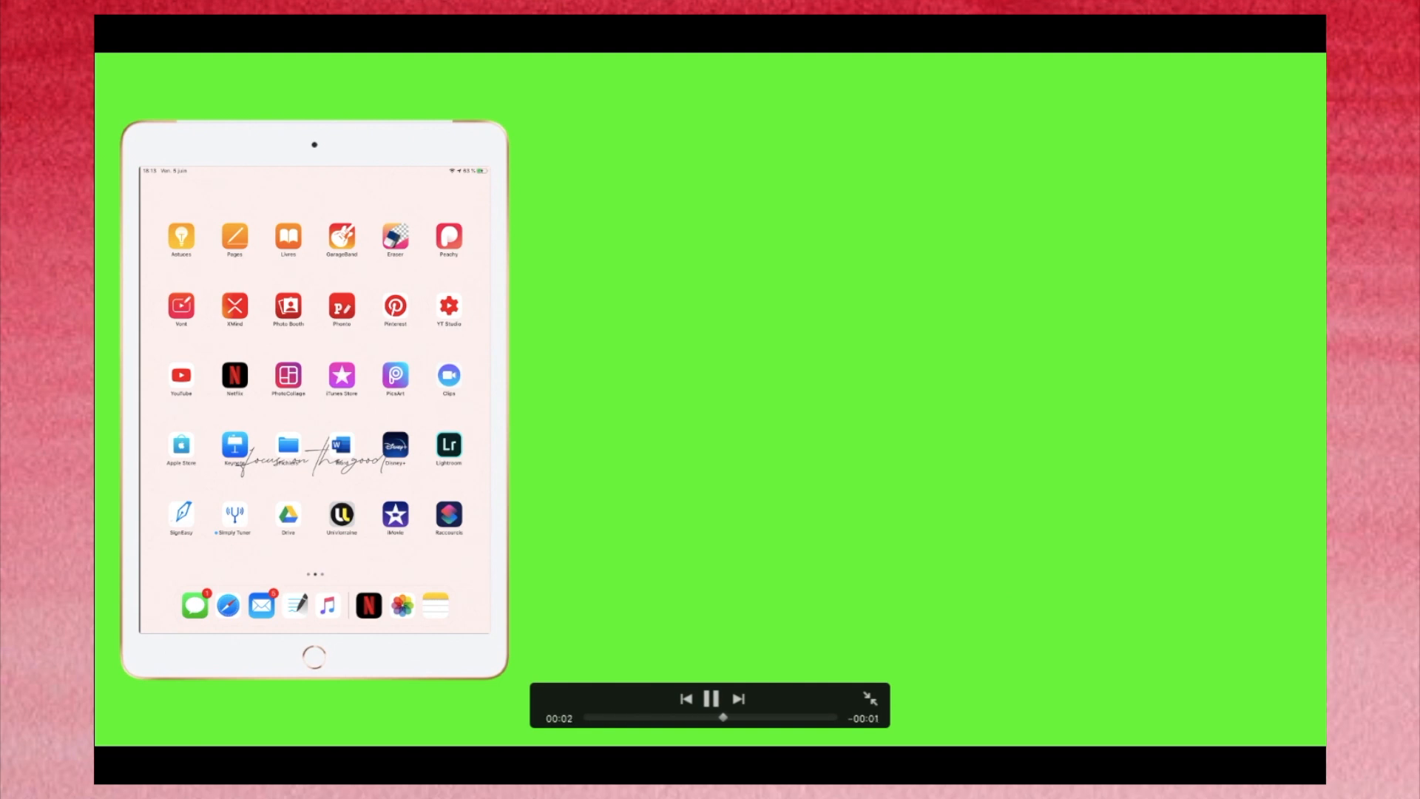
click(871, 701)
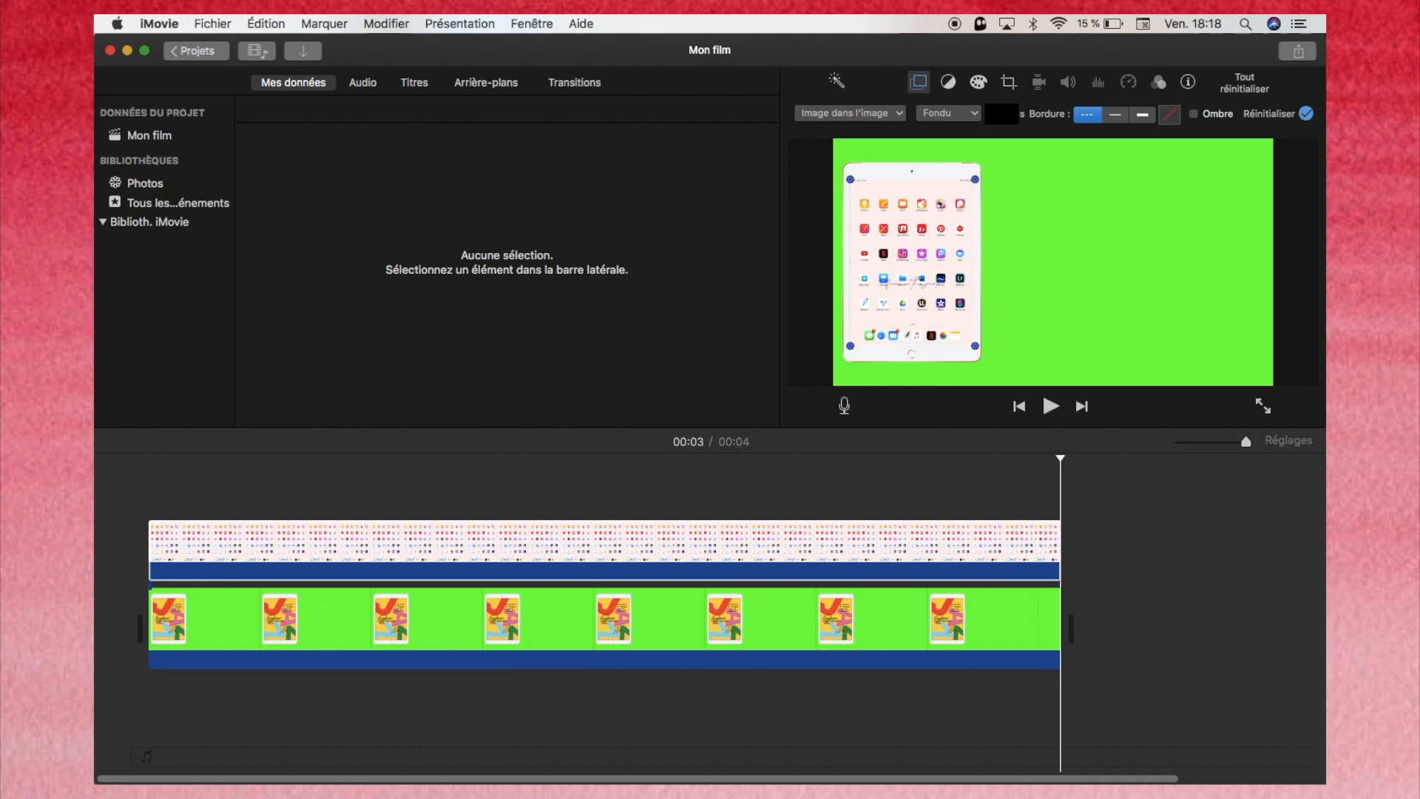
click(1152, 573)
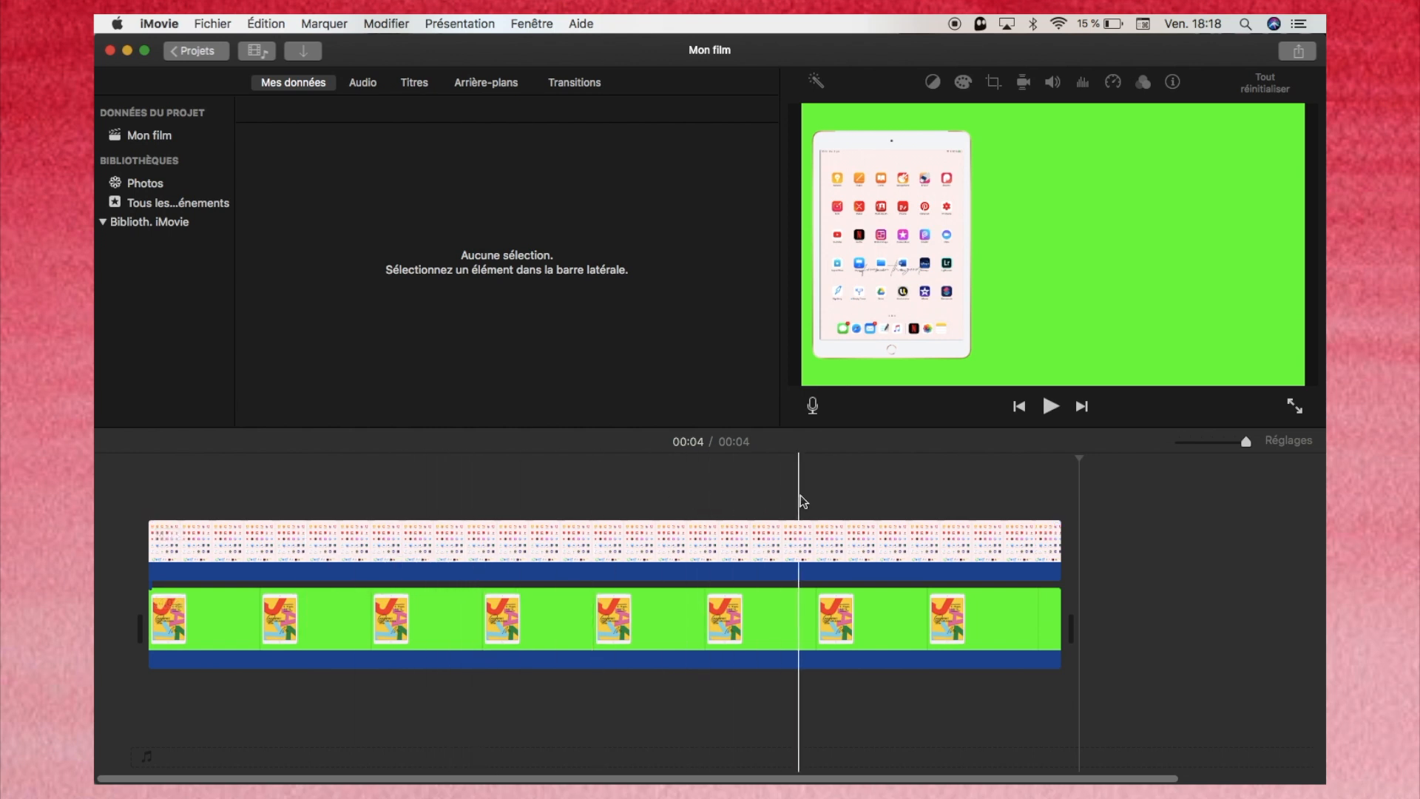
Step: Start exporting the movie as a file and title it "écran d'ipad"
click(1298, 52)
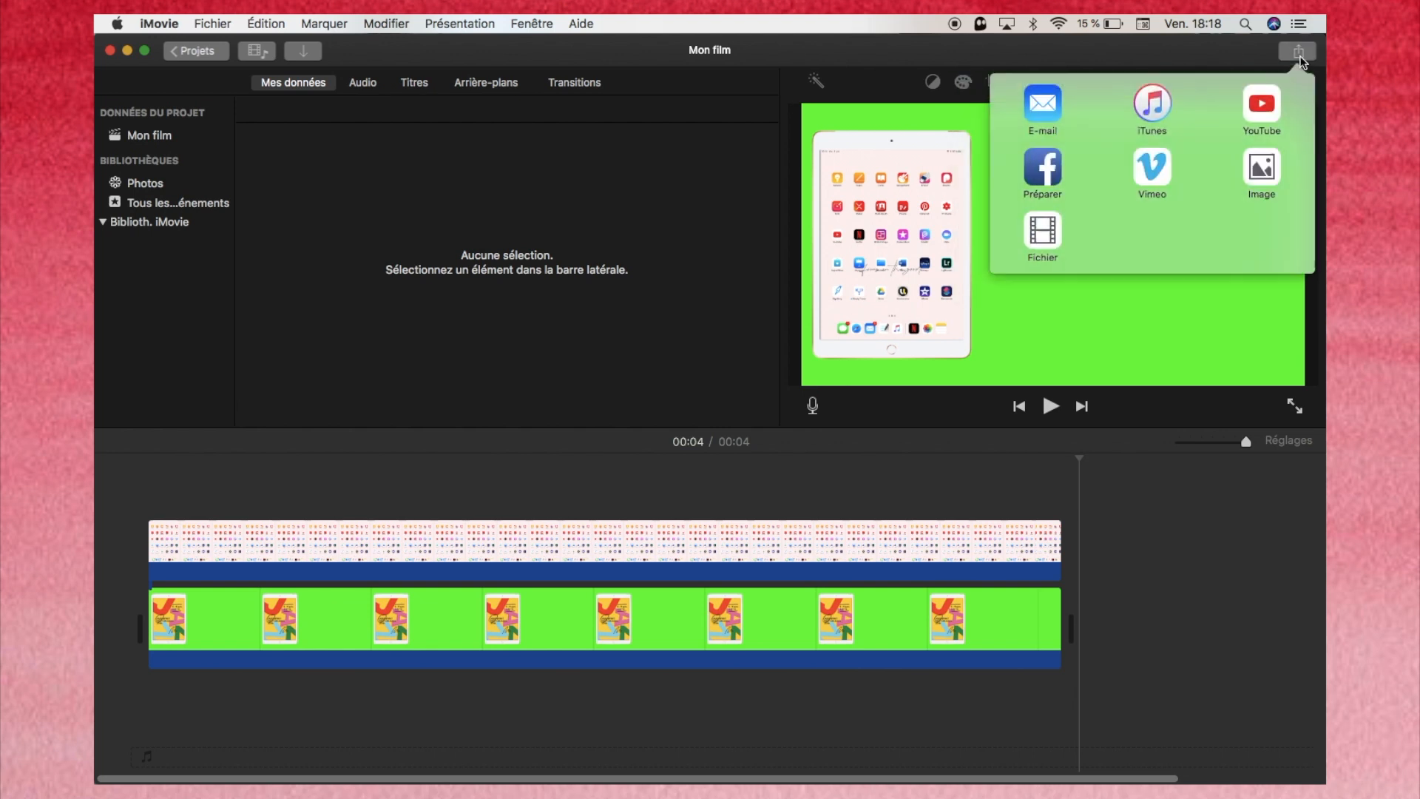
click(1043, 235)
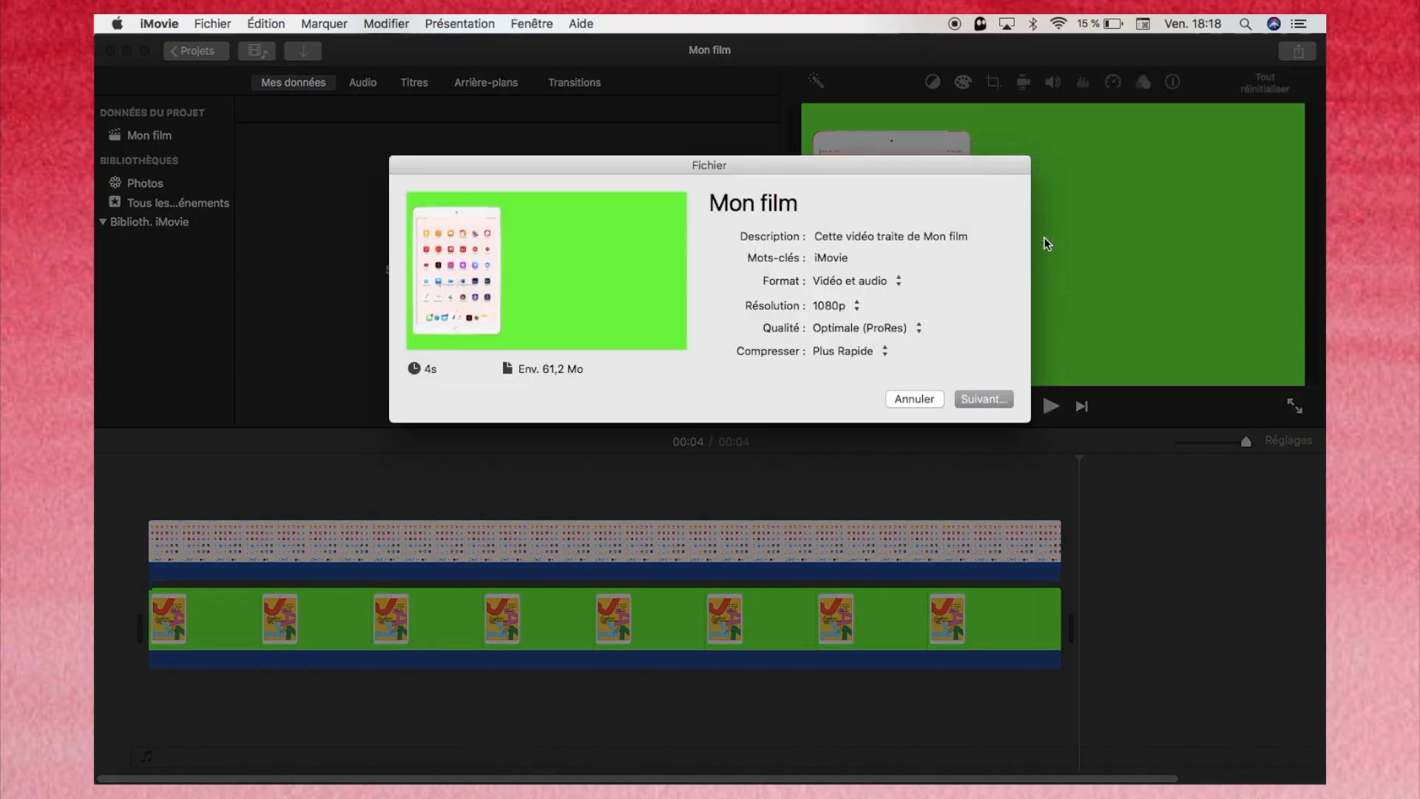
click(794, 196)
text(éc)
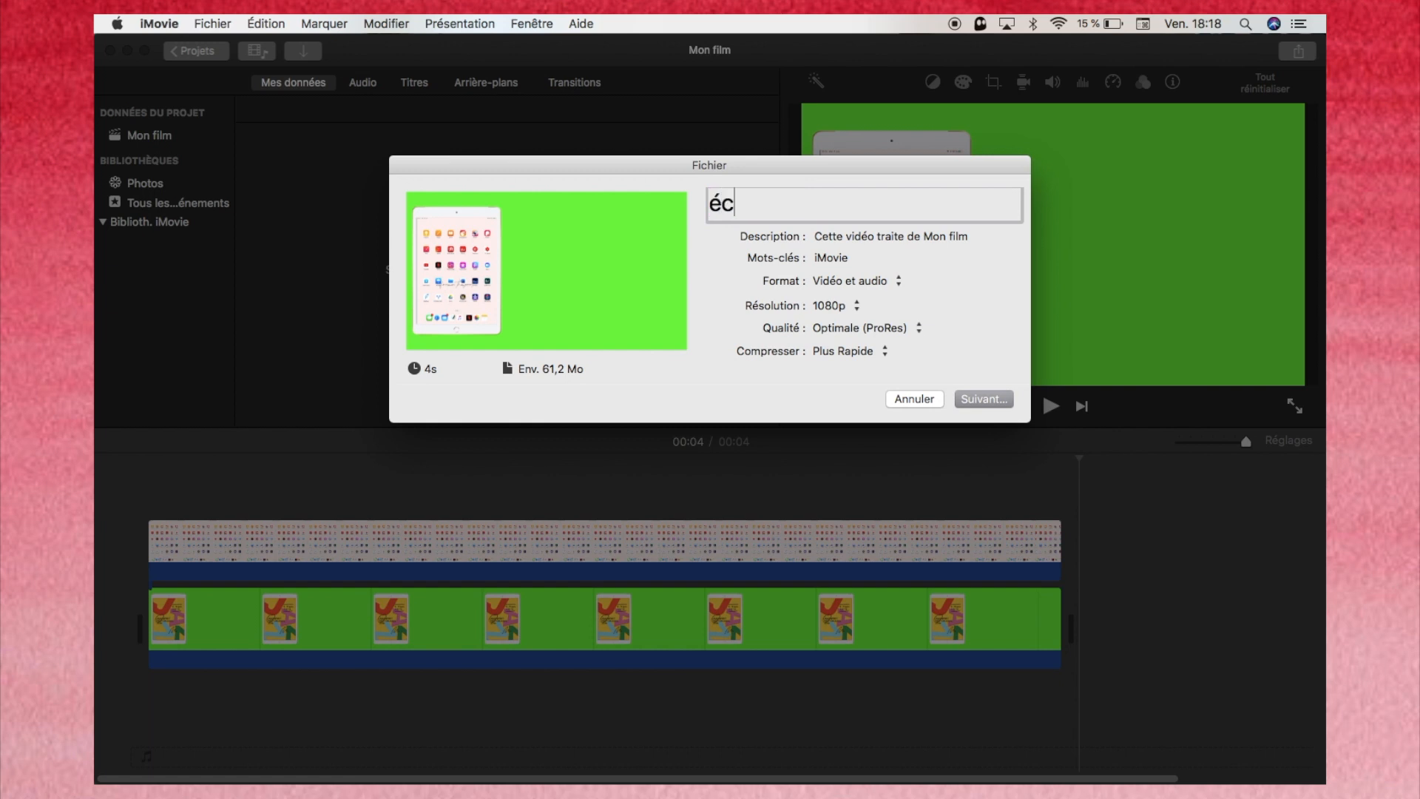
text(ran d'ipad)
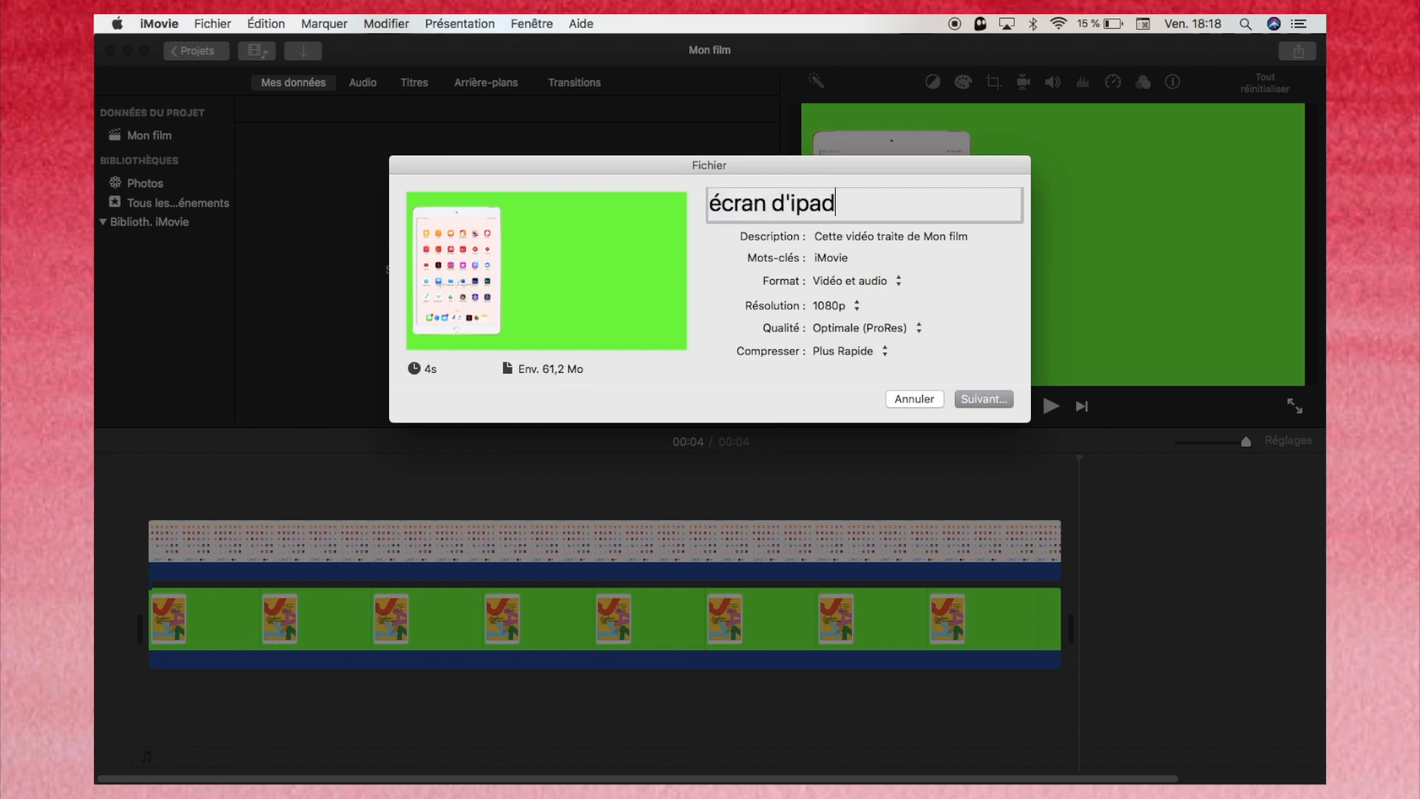
Step: Save the exported movie in the Téléchargements folder and check the export progress
click(974, 394)
click(718, 223)
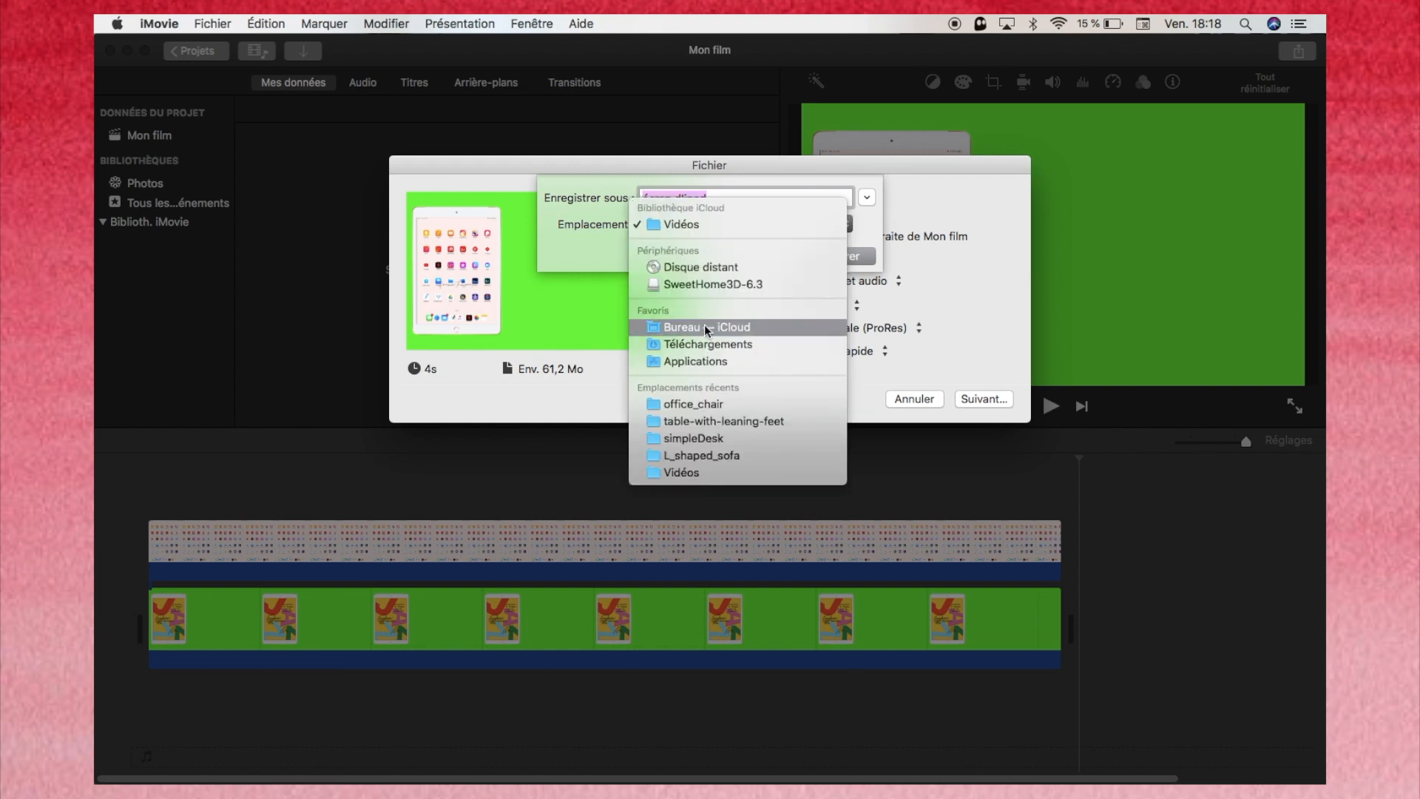
click(704, 344)
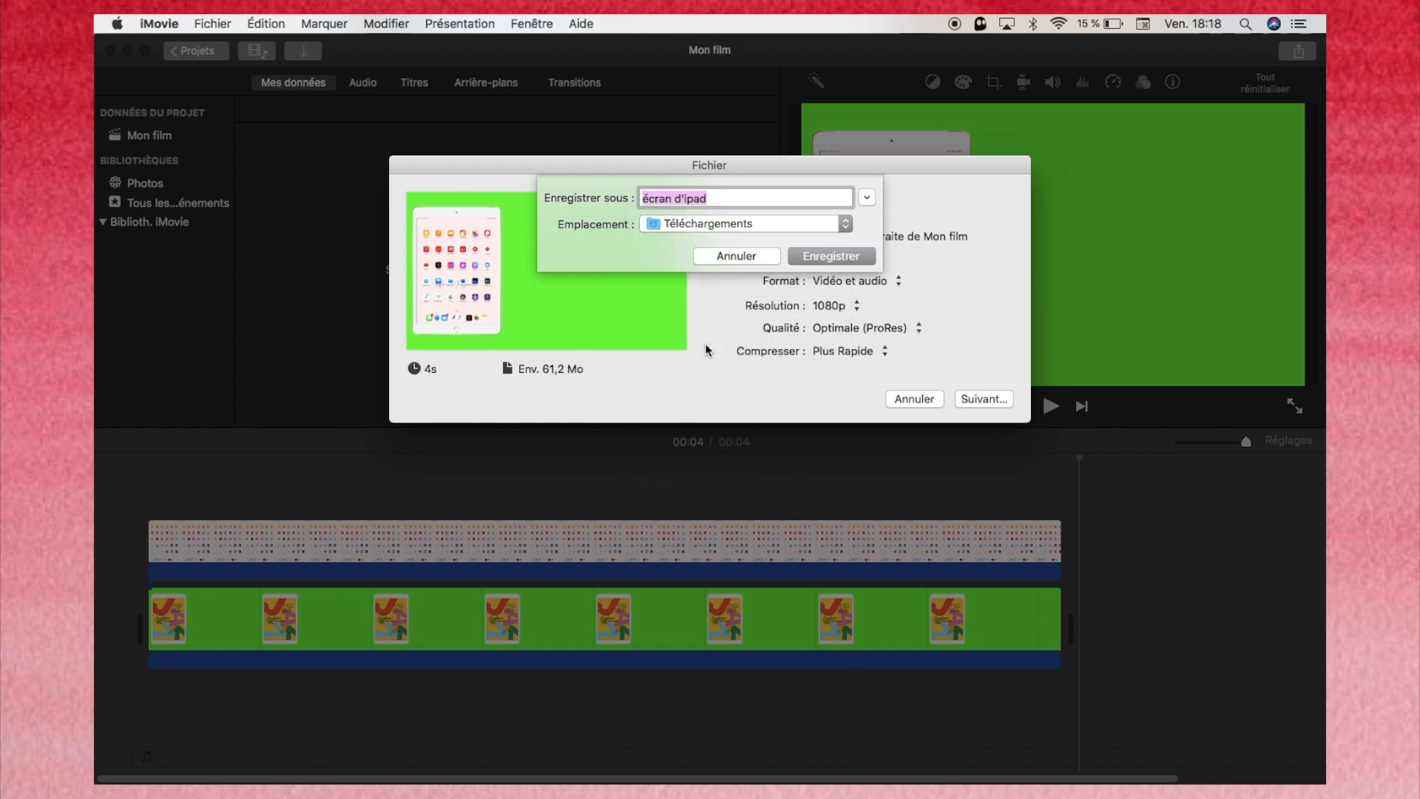
click(825, 254)
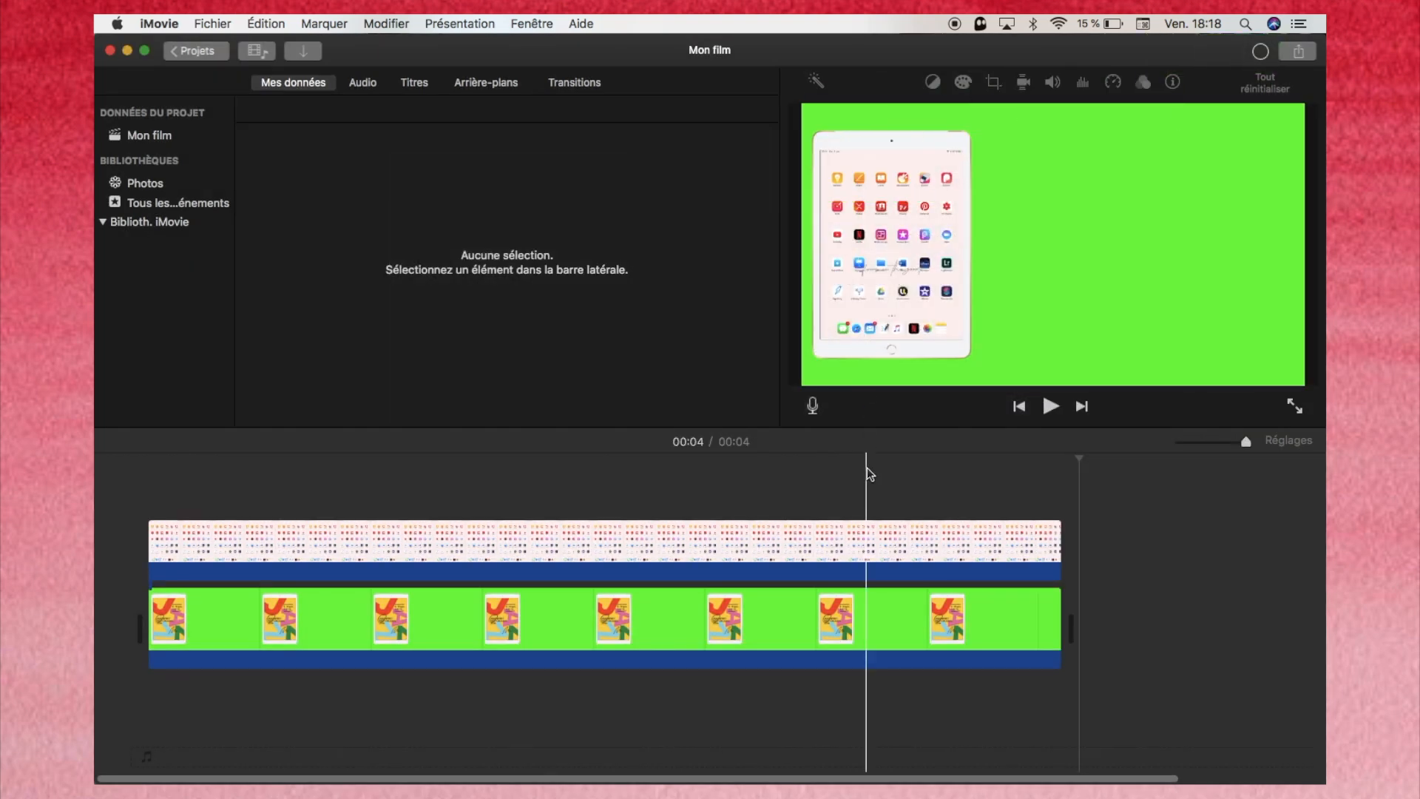
click(1261, 54)
click(1281, 67)
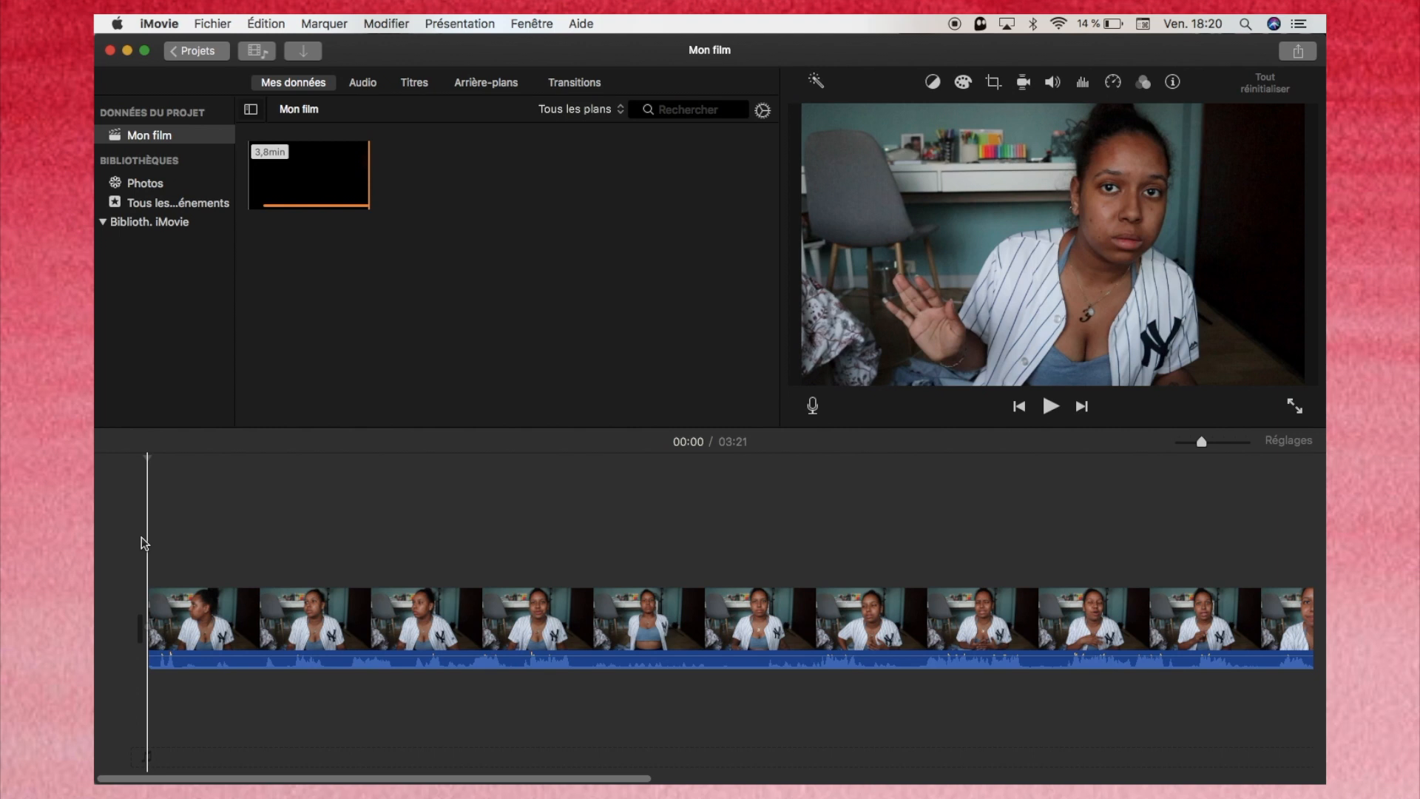
Step: Place écran d'ipad.mov from the Téléchargements folder above the start of the talking video clip
click(153, 757)
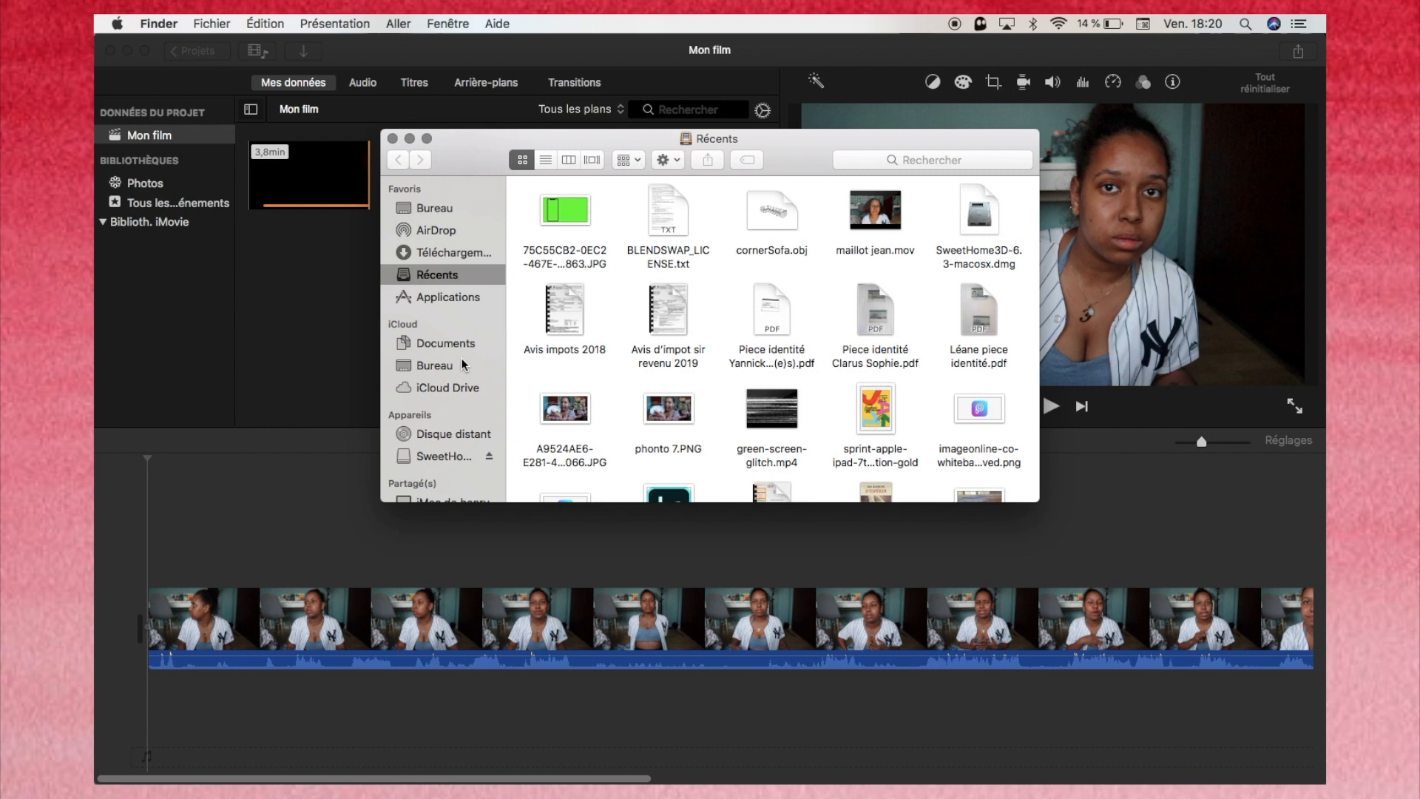
click(453, 252)
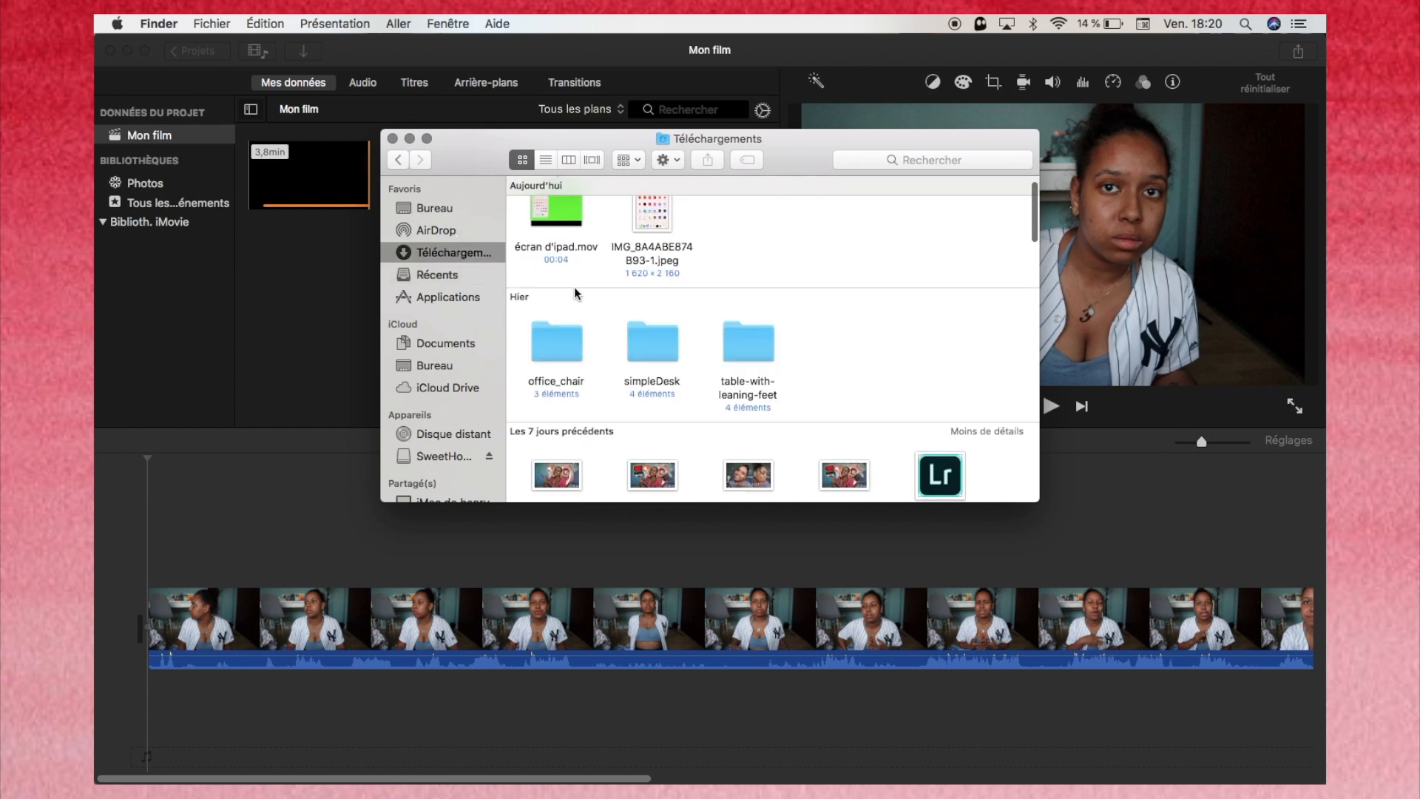
drag(568, 238, 152, 531)
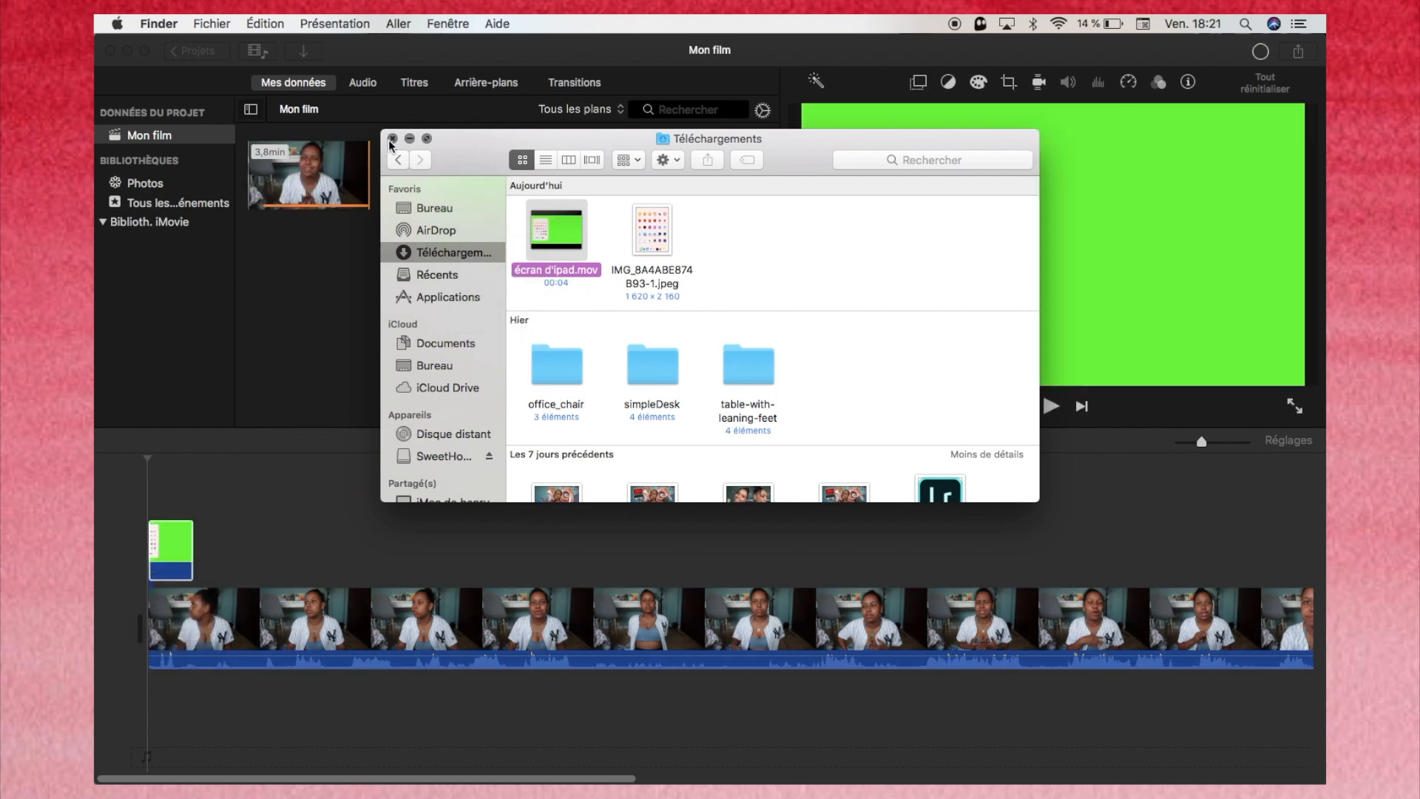
click(392, 138)
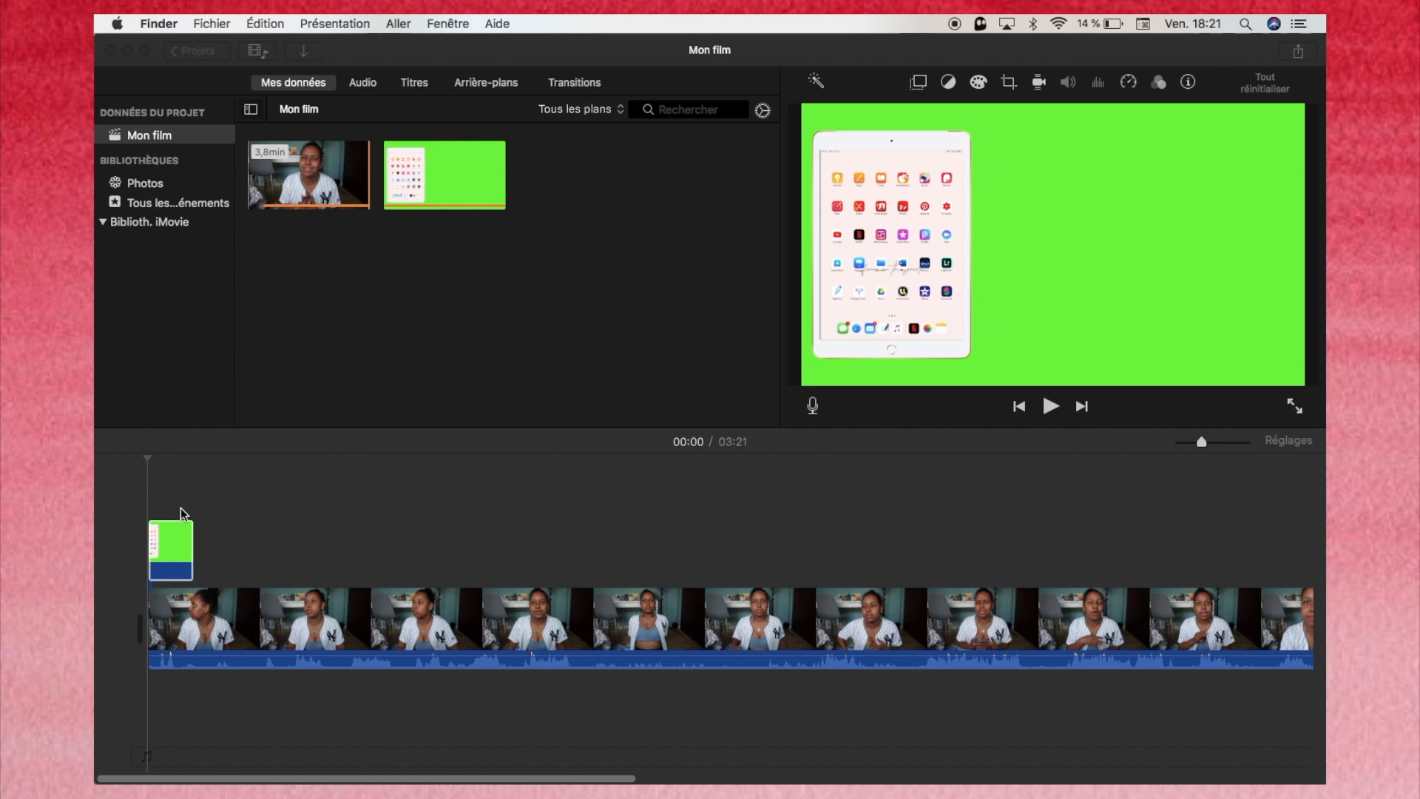
Step: Set the iPad overlay clip's video overlay mode to Écran vert/bleu
click(176, 547)
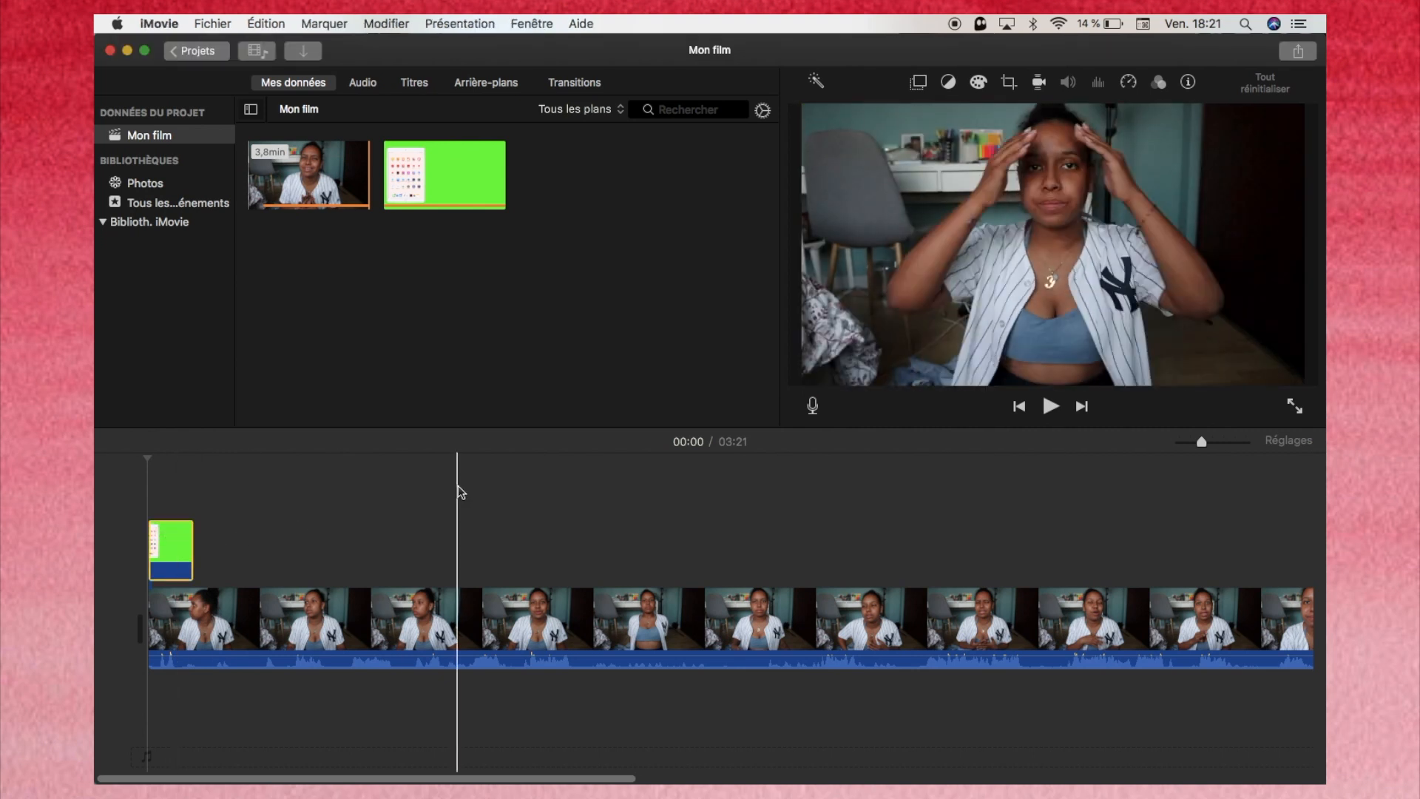
click(917, 82)
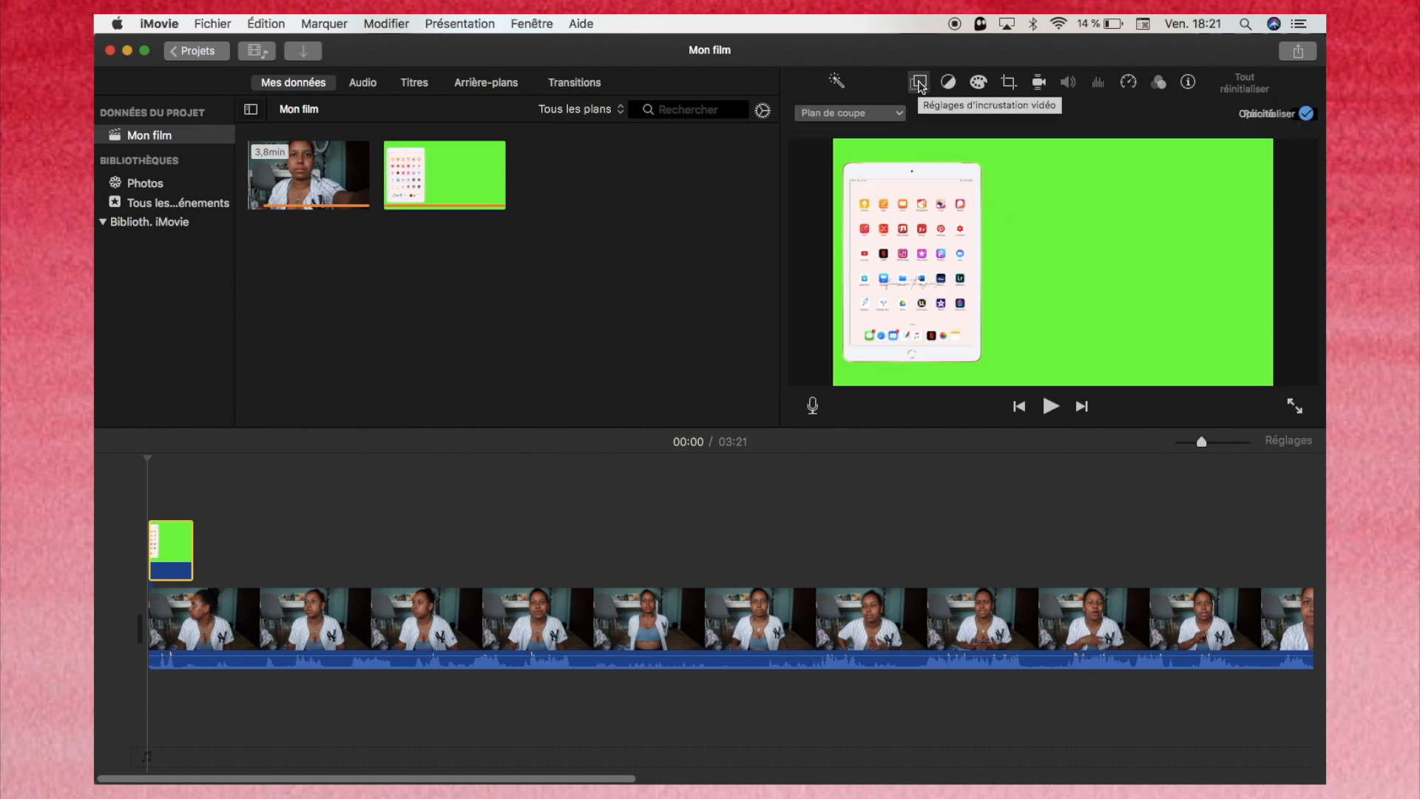
click(884, 115)
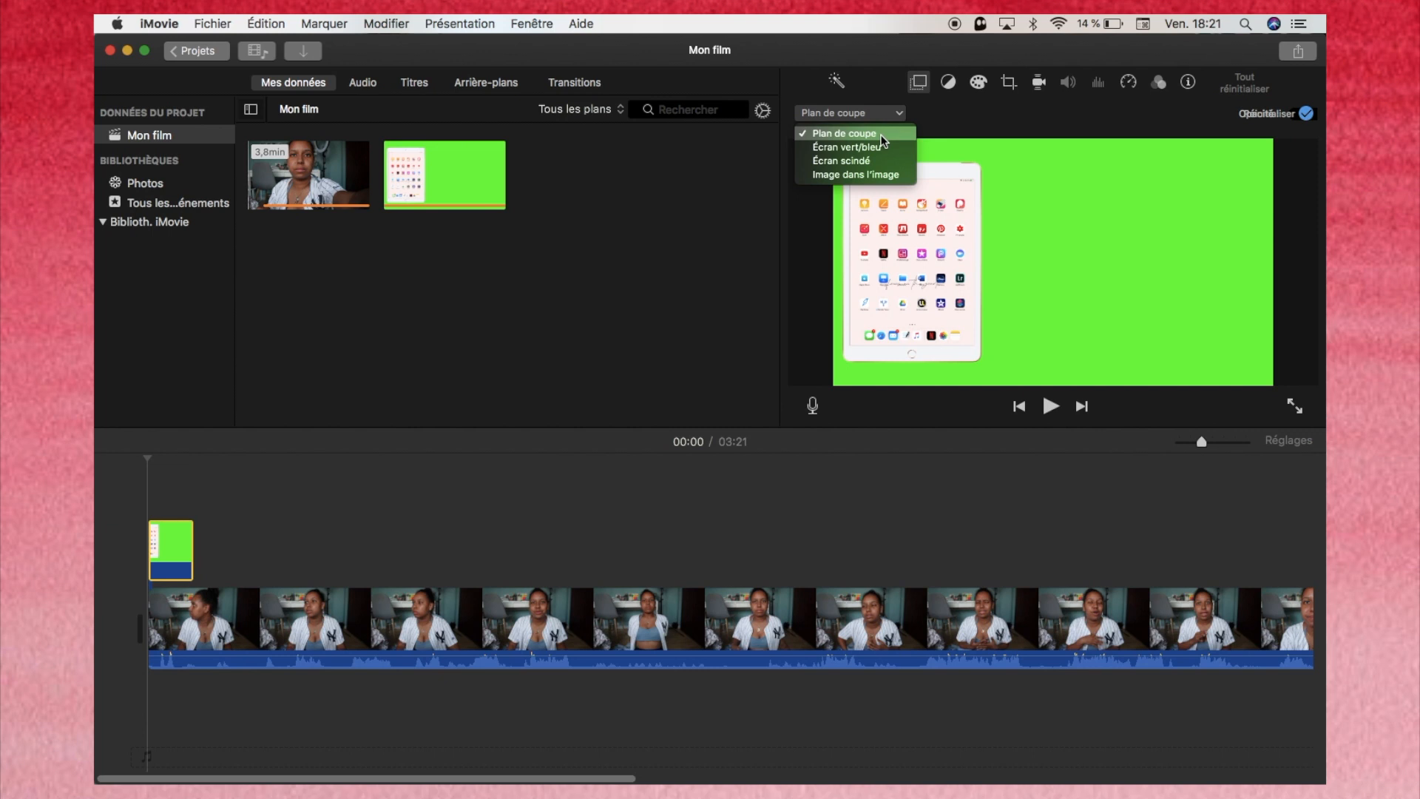
click(884, 148)
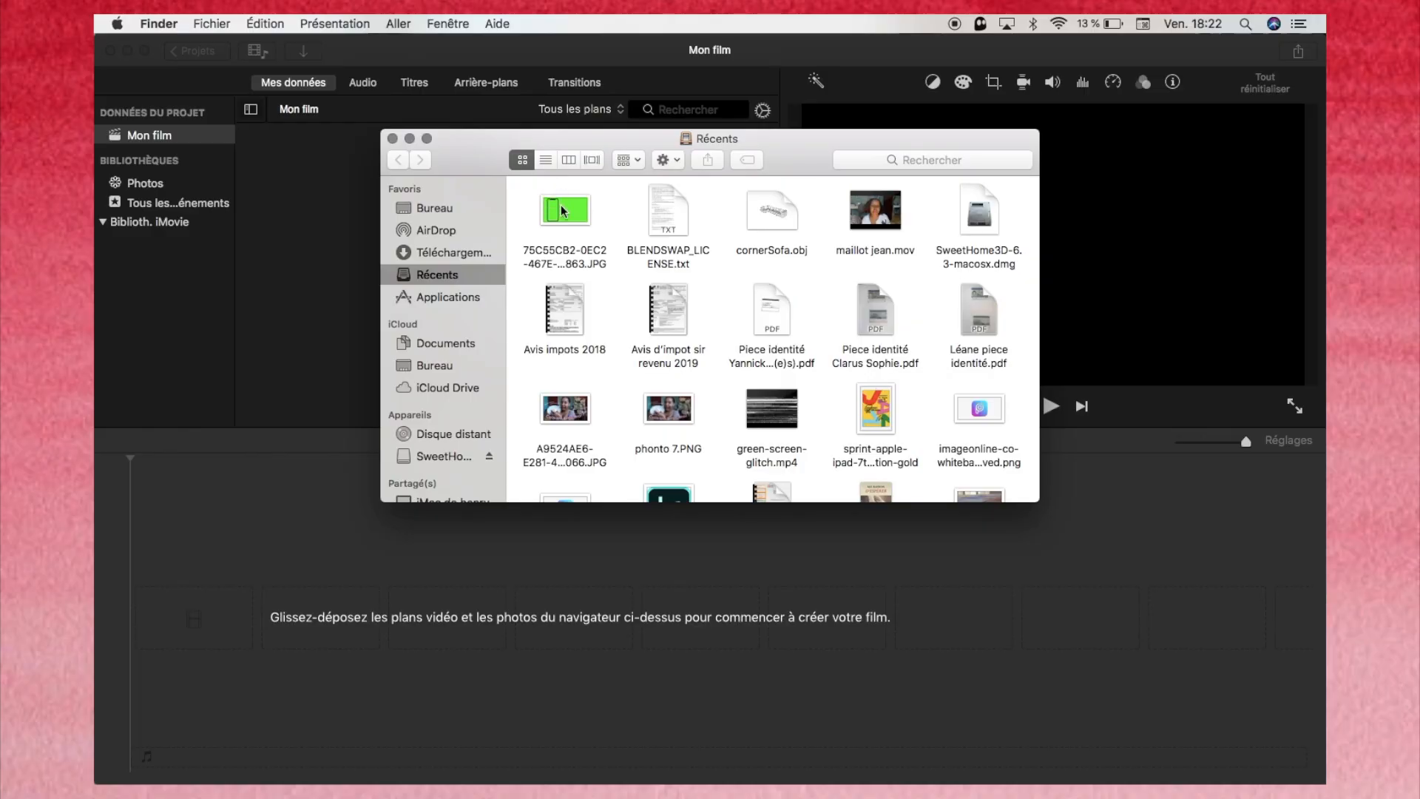
Step: Add the green-screen iPhone image to the empty timeline and place IMG_1969.PNG from the Téléchargements folder above it
drag(561, 205, 187, 601)
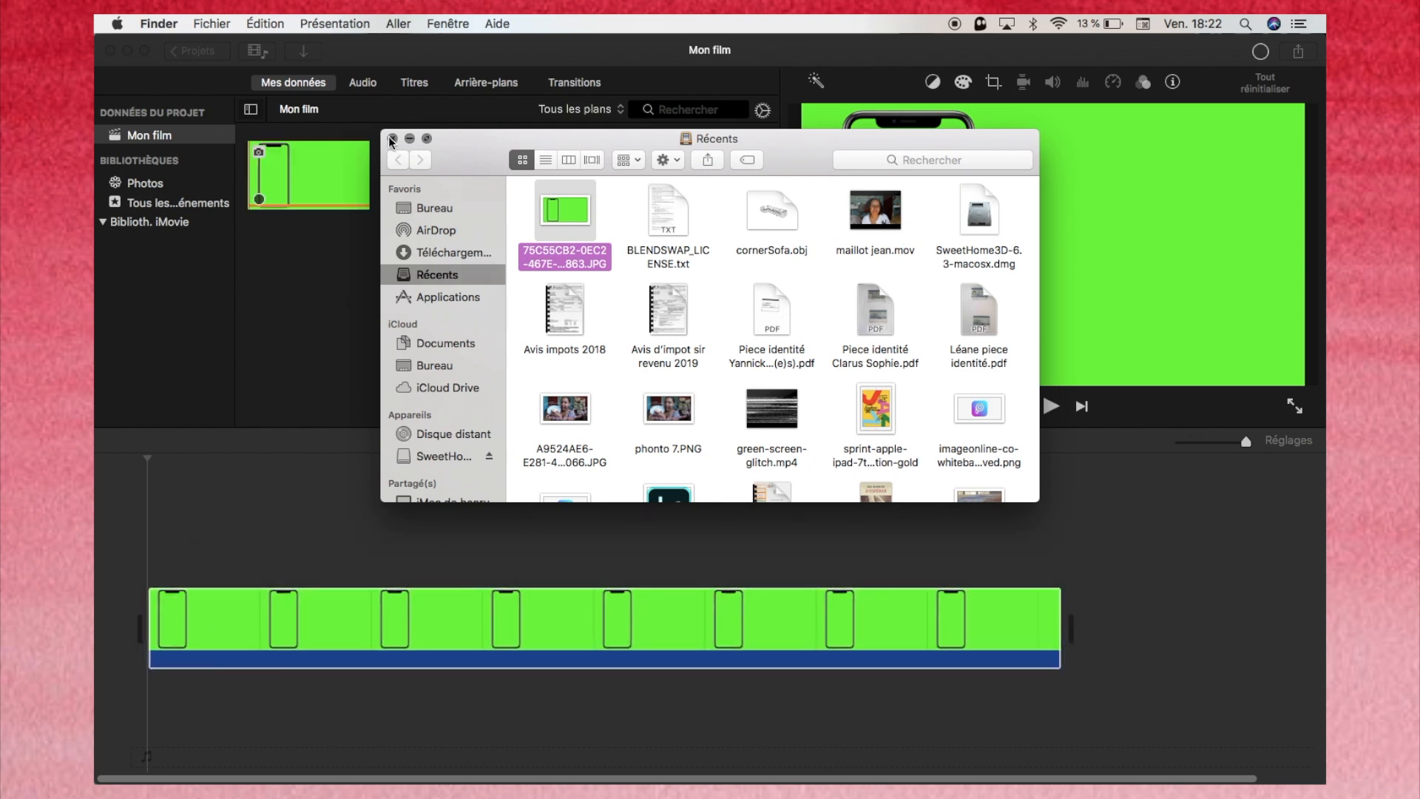
click(392, 139)
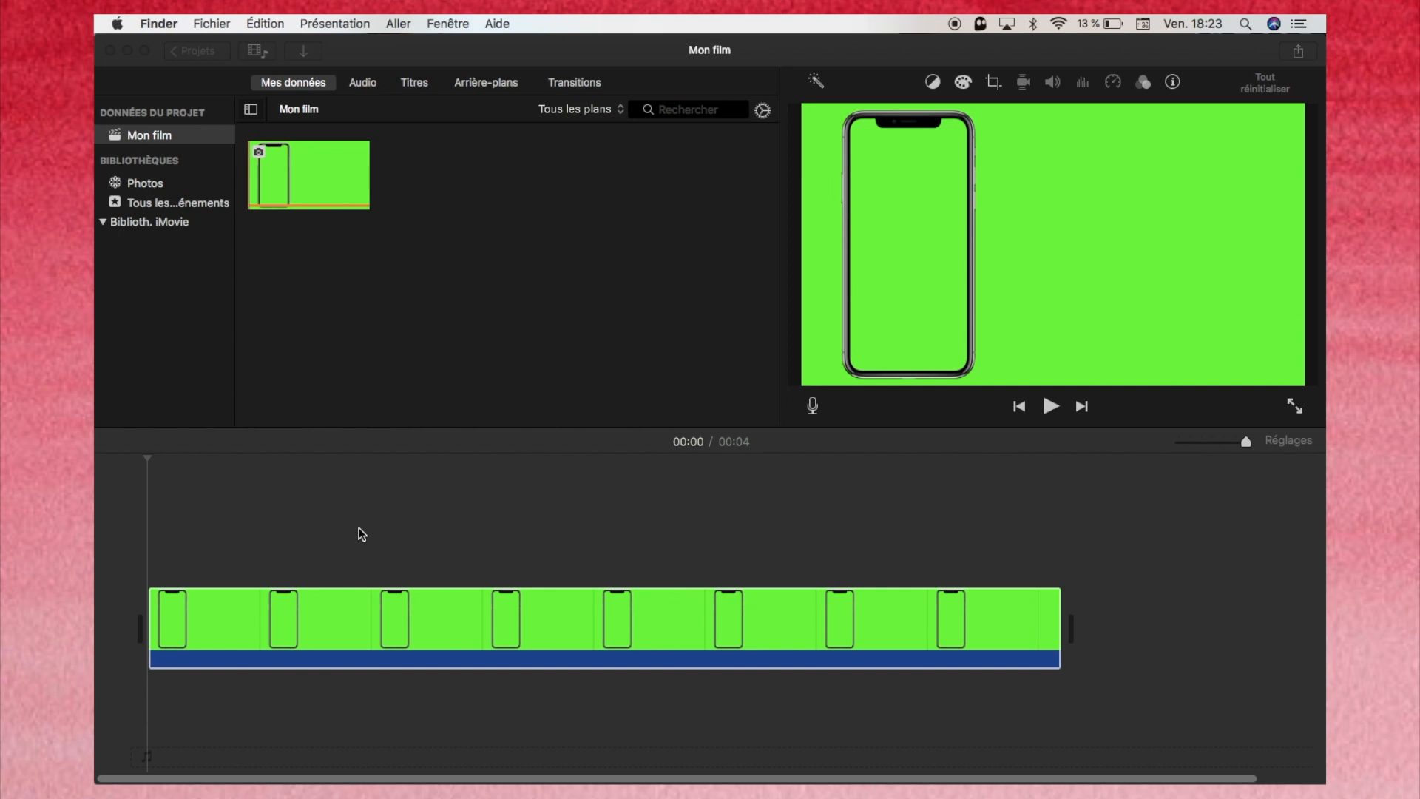
click(155, 768)
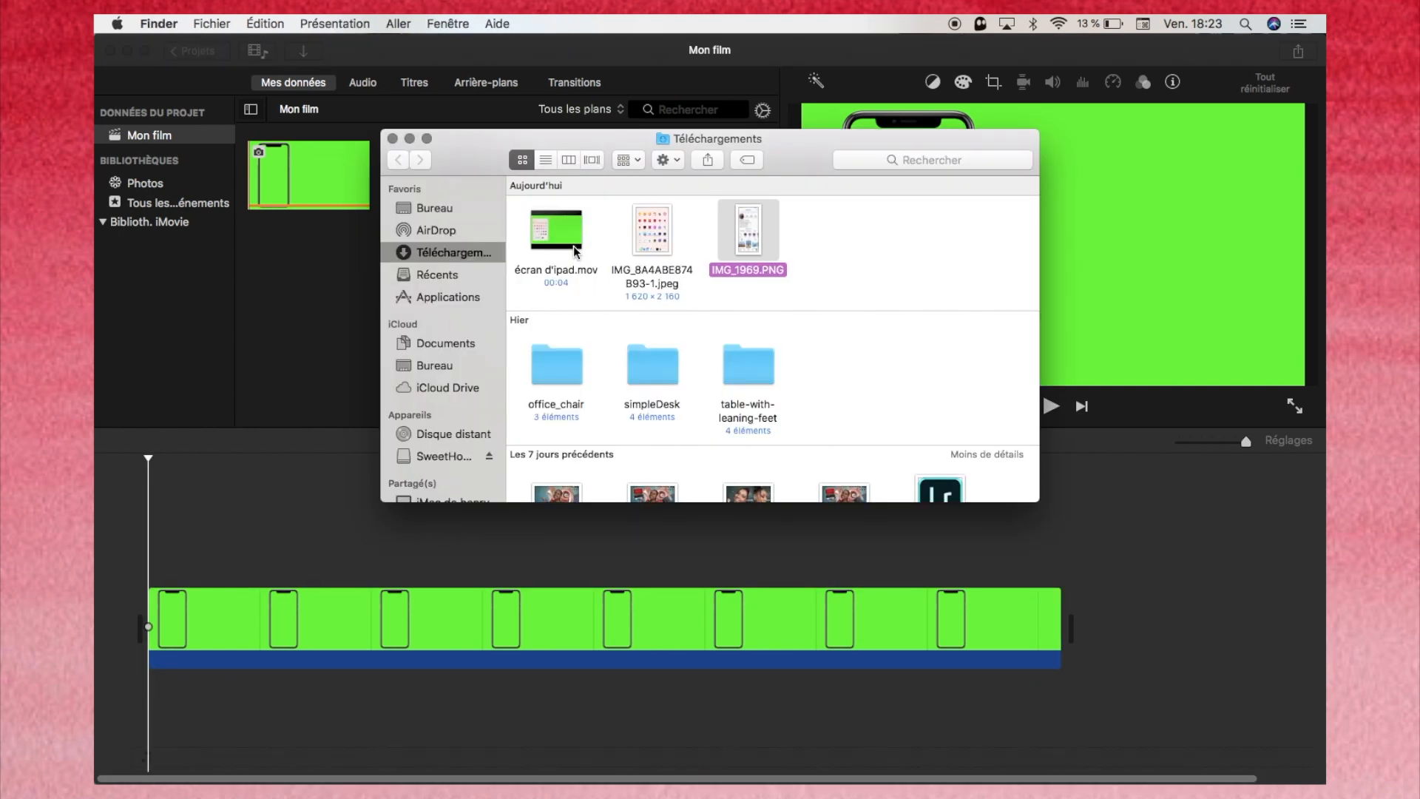
drag(758, 247, 148, 528)
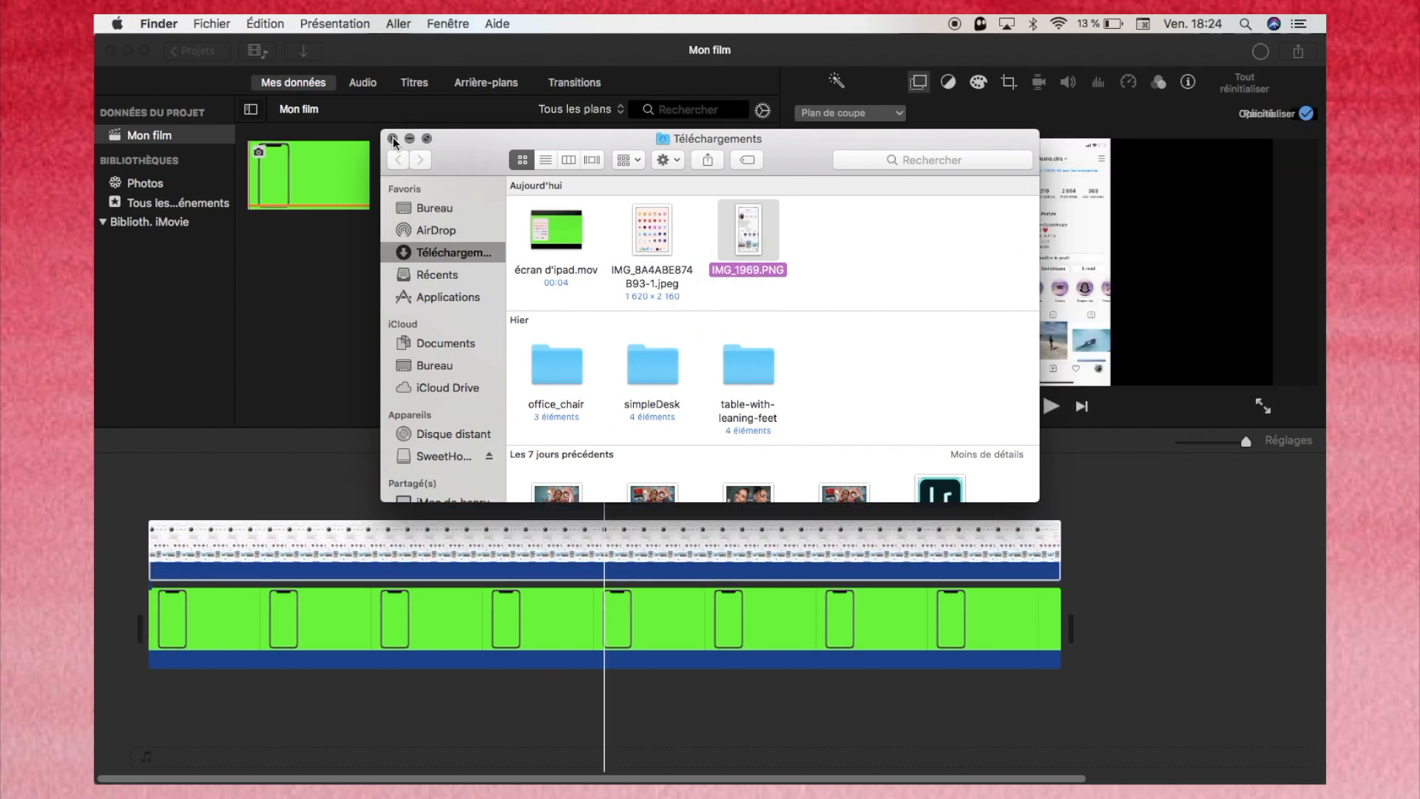
Step: Set the screenshot overlay clip to Image dans l'image, fit it over the iPhone's screen, and preview the result full screen
click(392, 138)
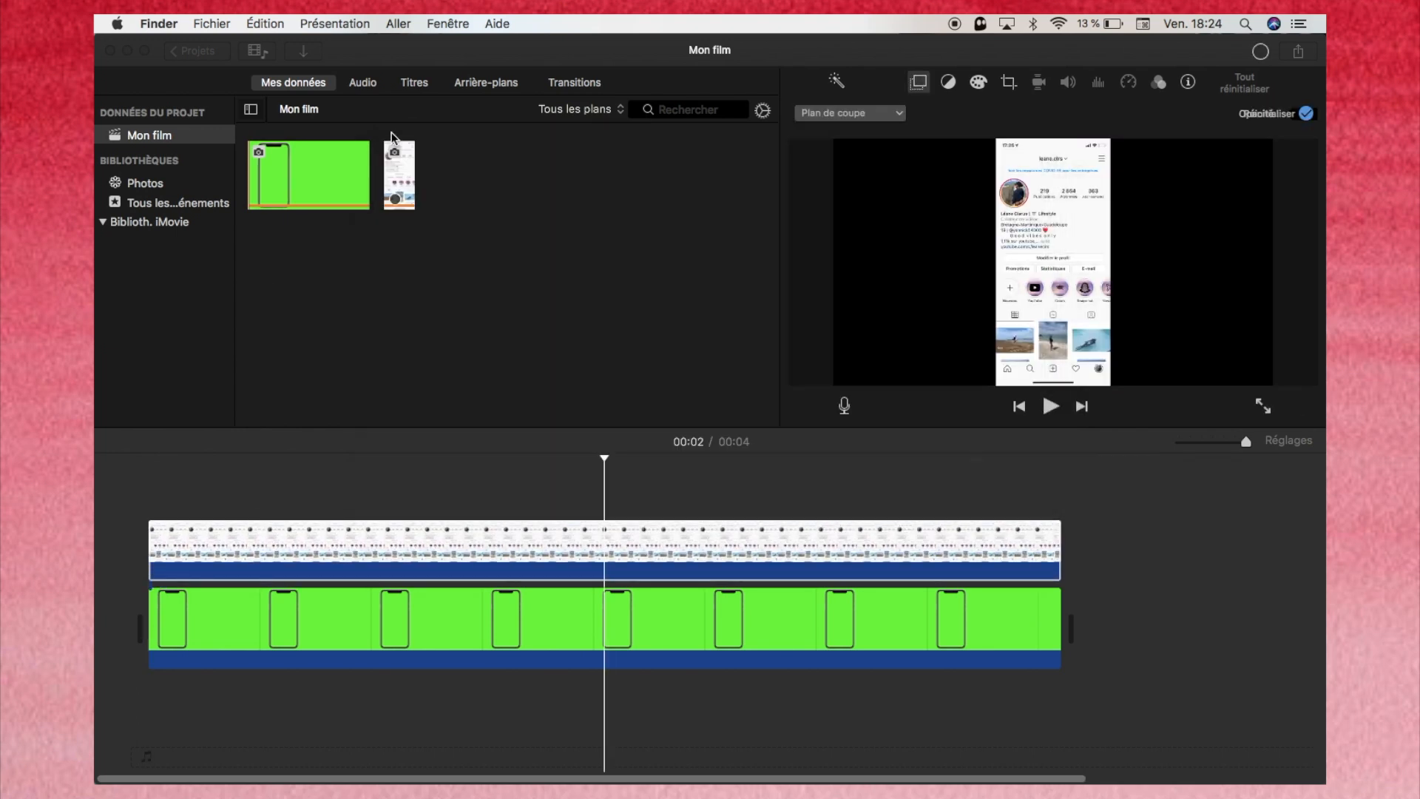
click(376, 540)
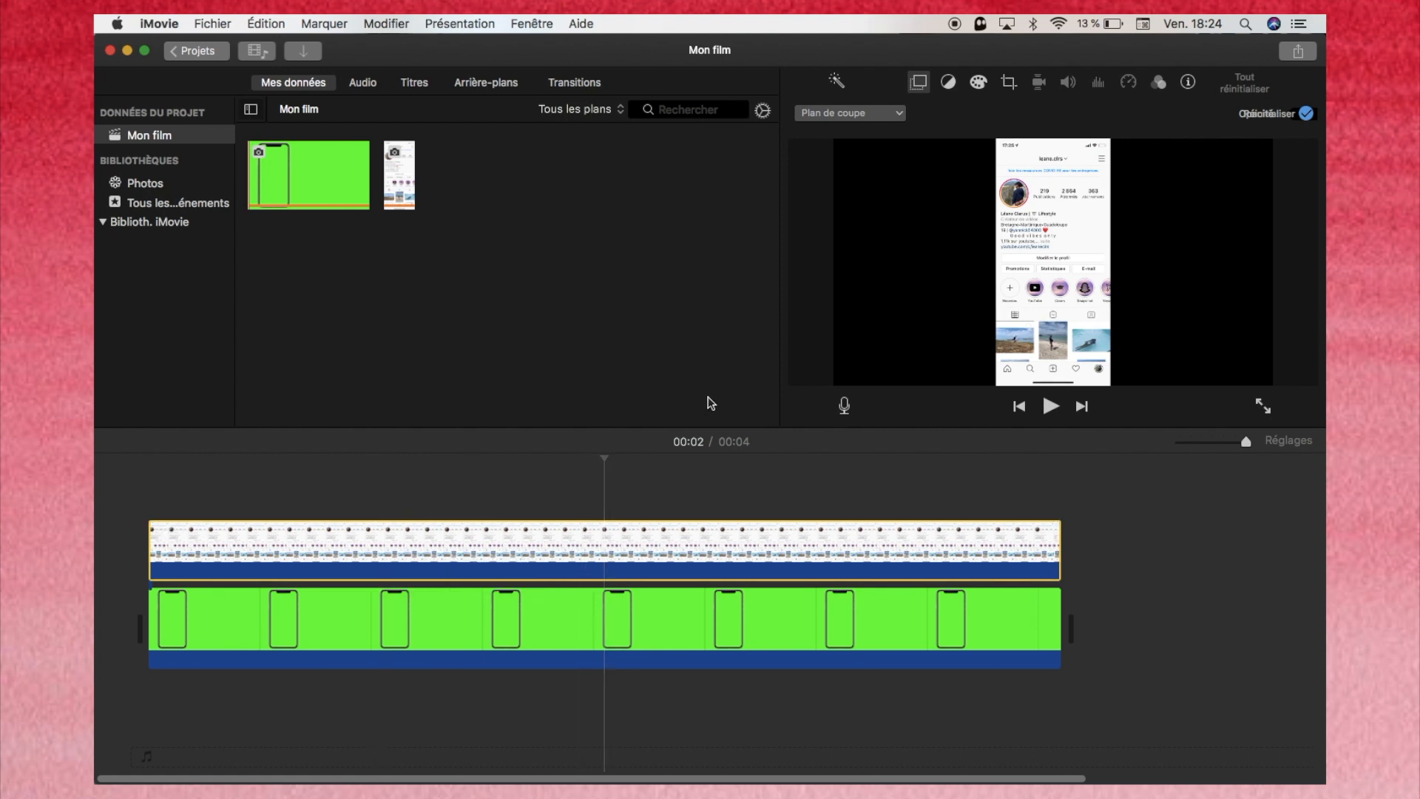
click(852, 114)
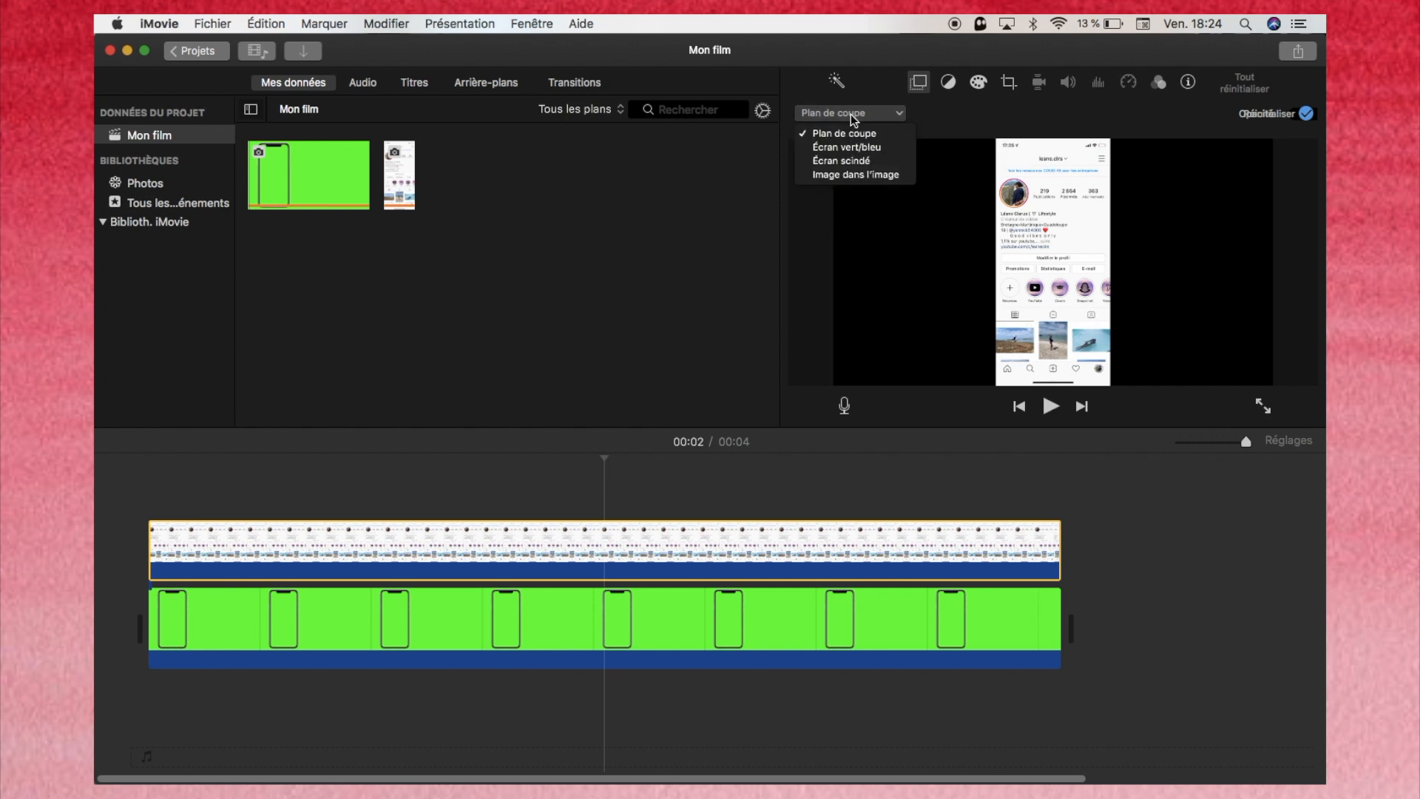
click(845, 175)
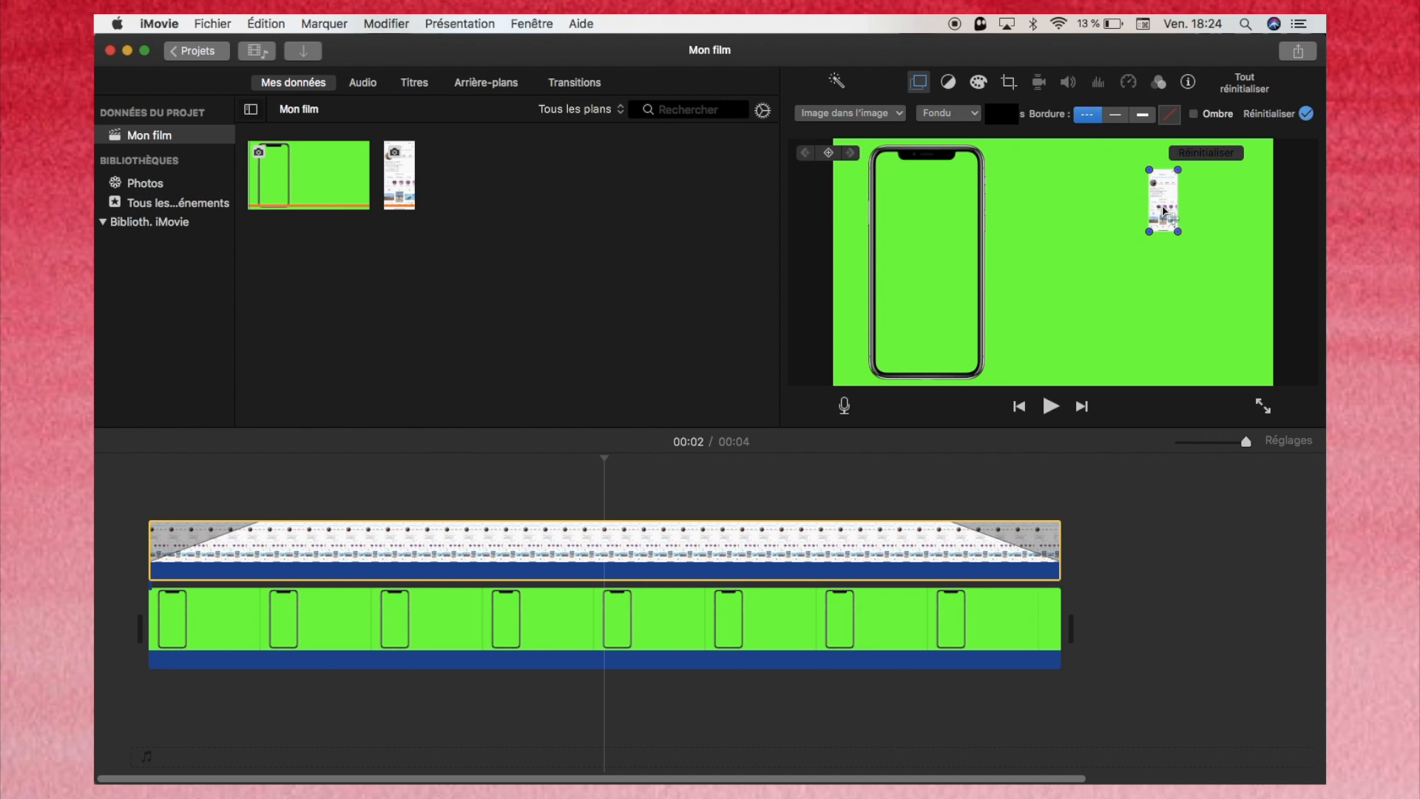
drag(1170, 215, 904, 225)
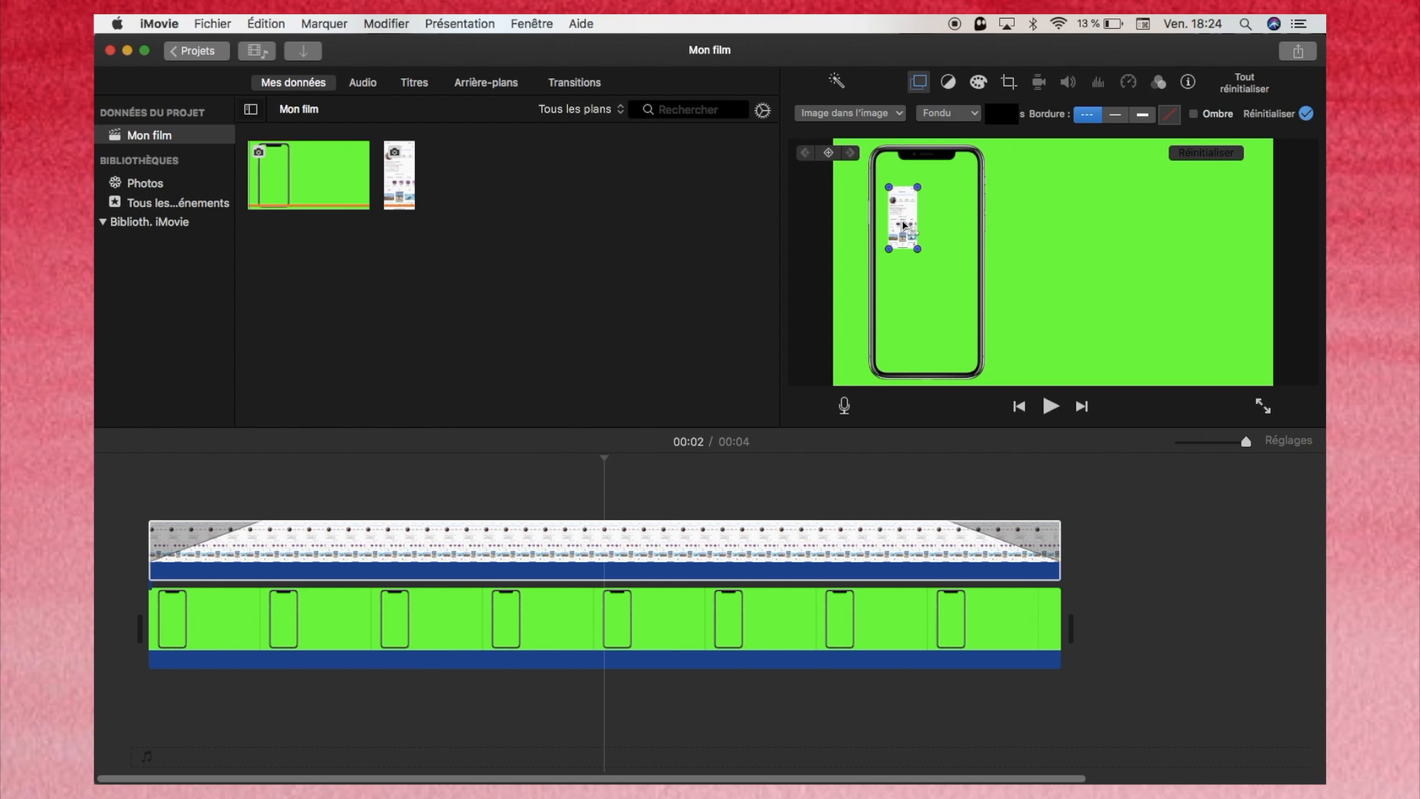
drag(904, 226, 979, 319)
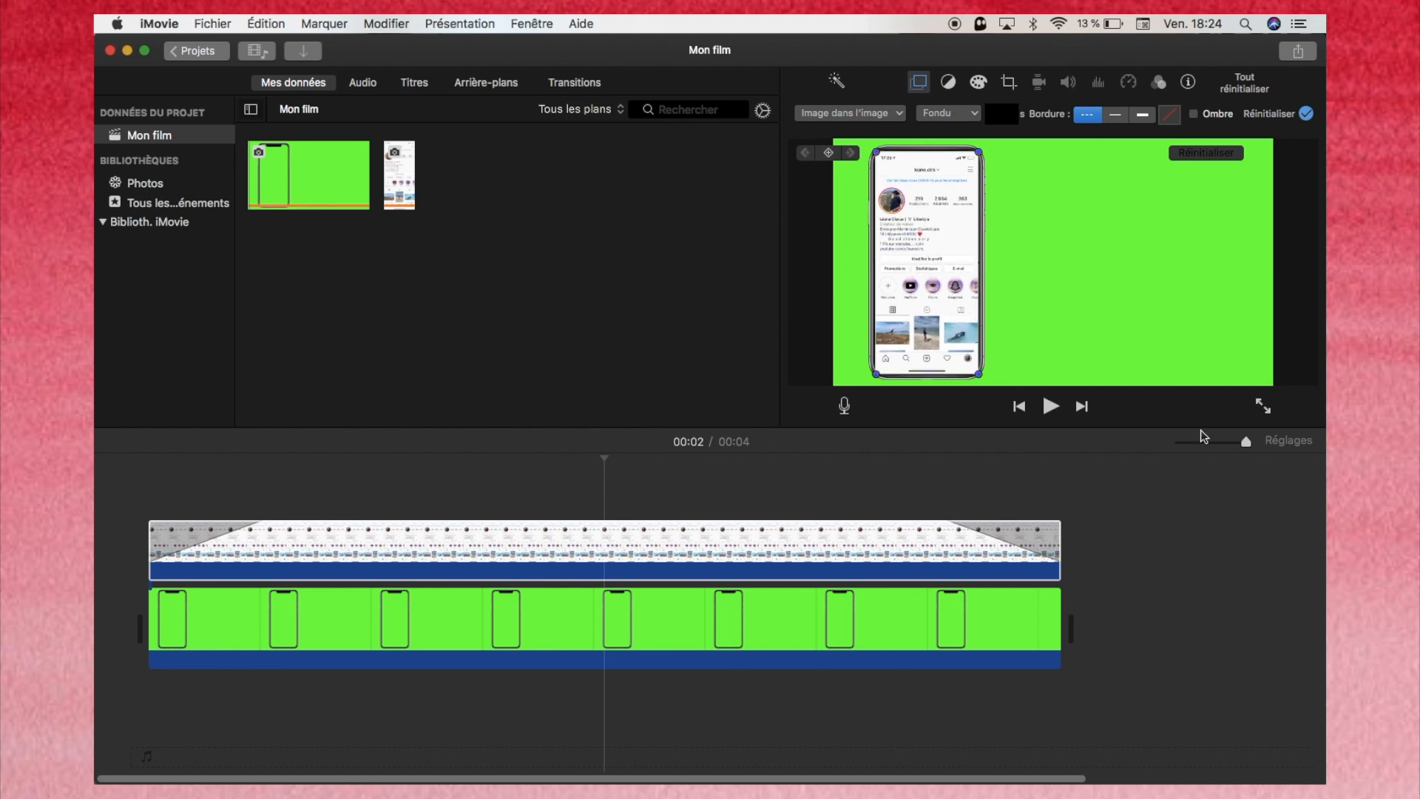
click(1262, 406)
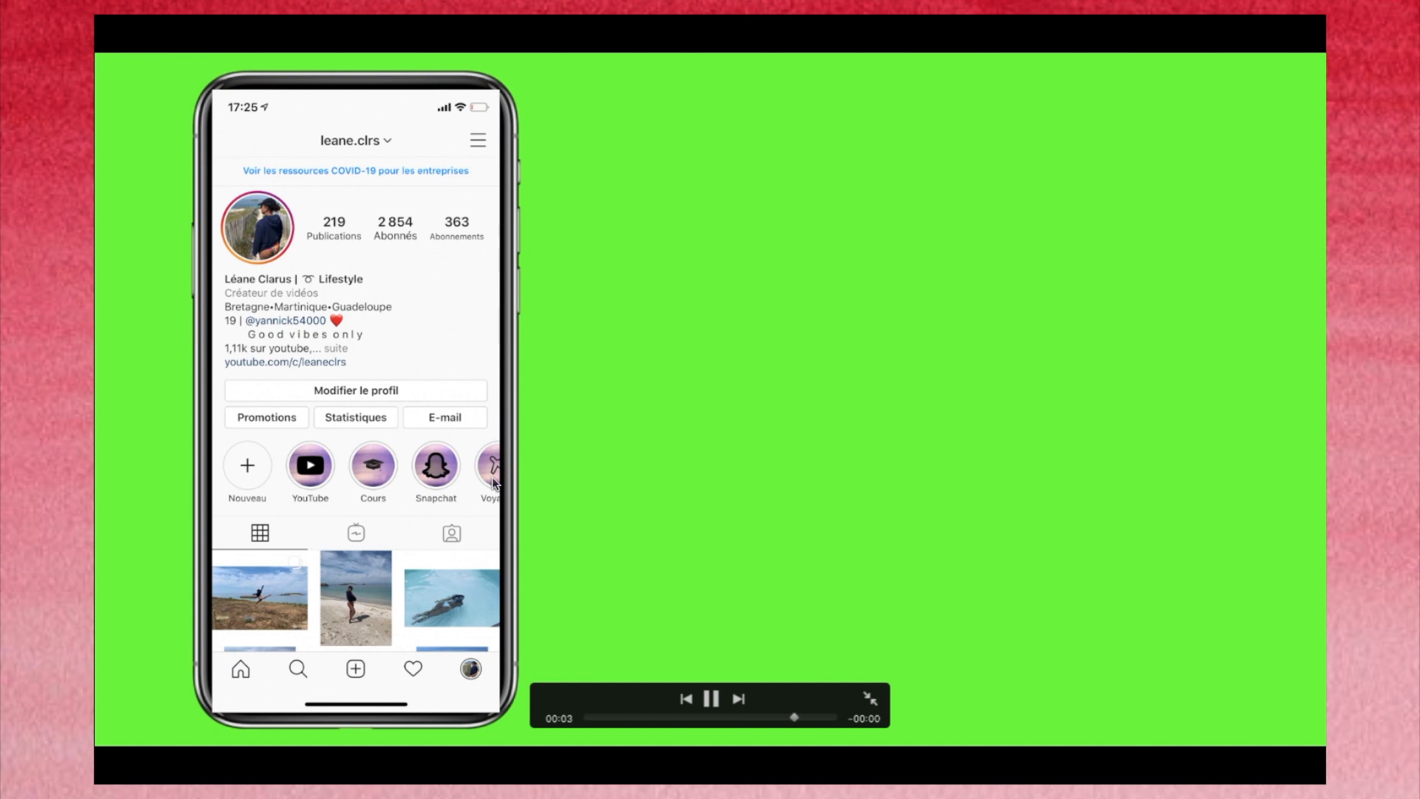
key(Escape)
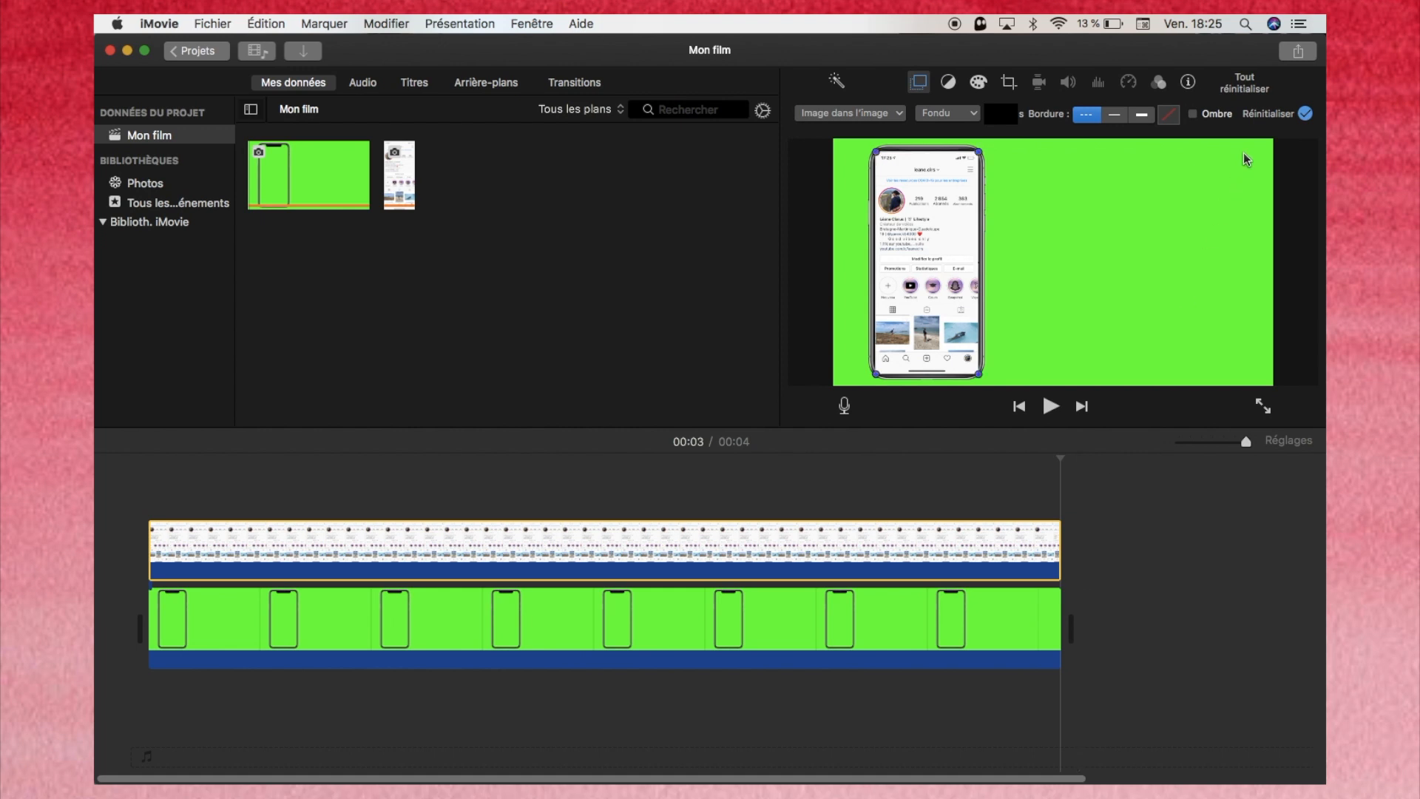
Step: Set up a file export named écran iphone with the better-quality compression option
click(1296, 52)
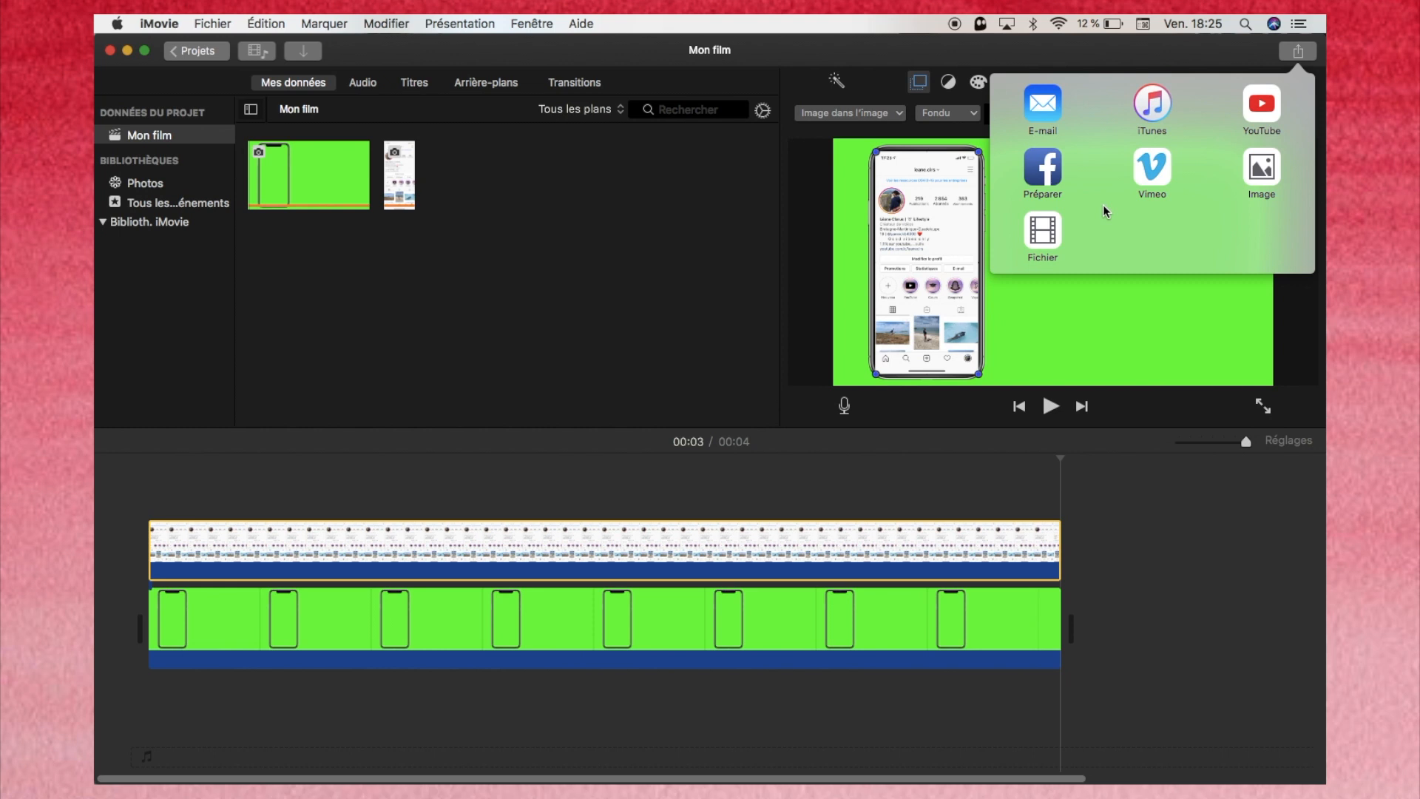
click(1043, 235)
triple_click(755, 218)
text(écran iphon)
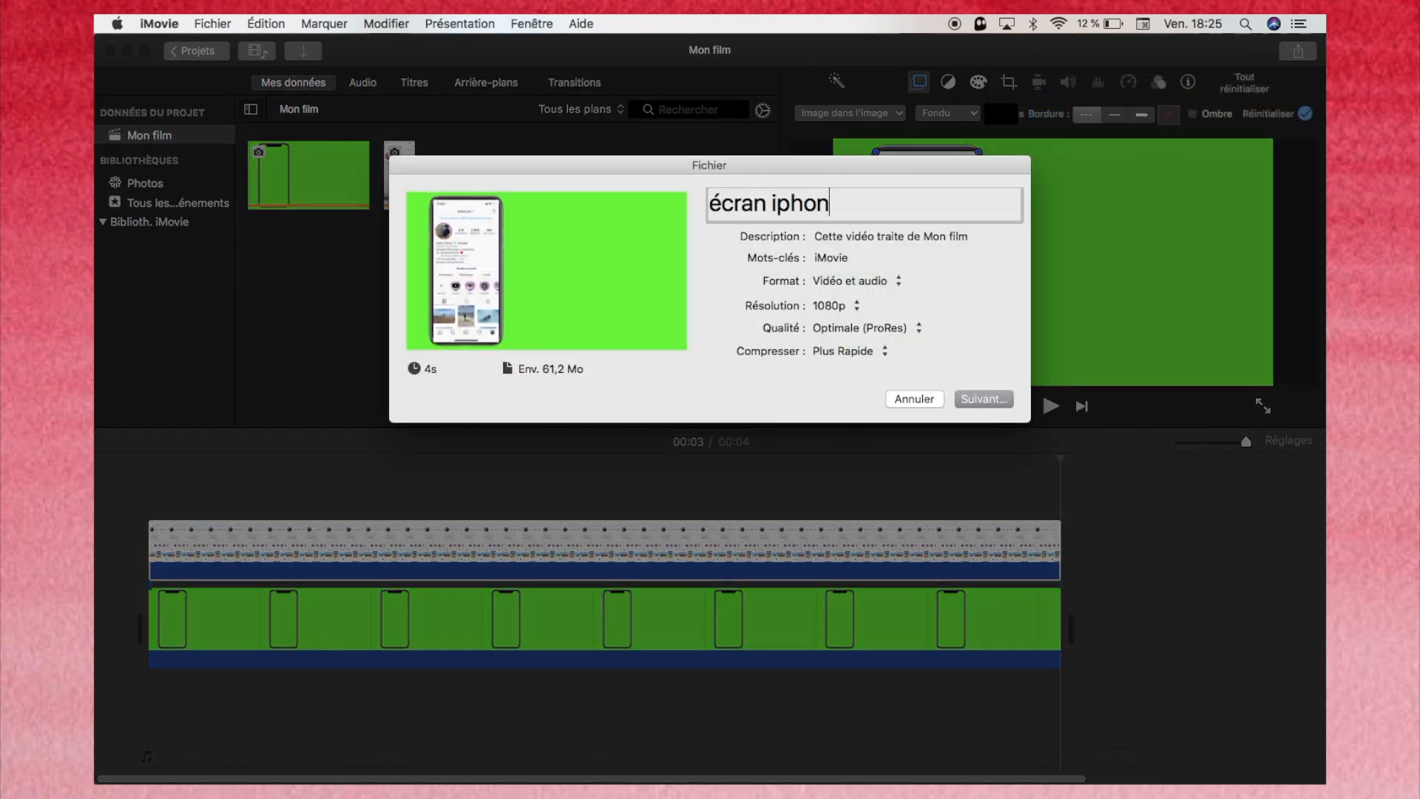
click(843, 353)
click(838, 377)
click(978, 400)
Step: Save the écran iphone export in the Téléchargements folder and check the export progress
click(737, 225)
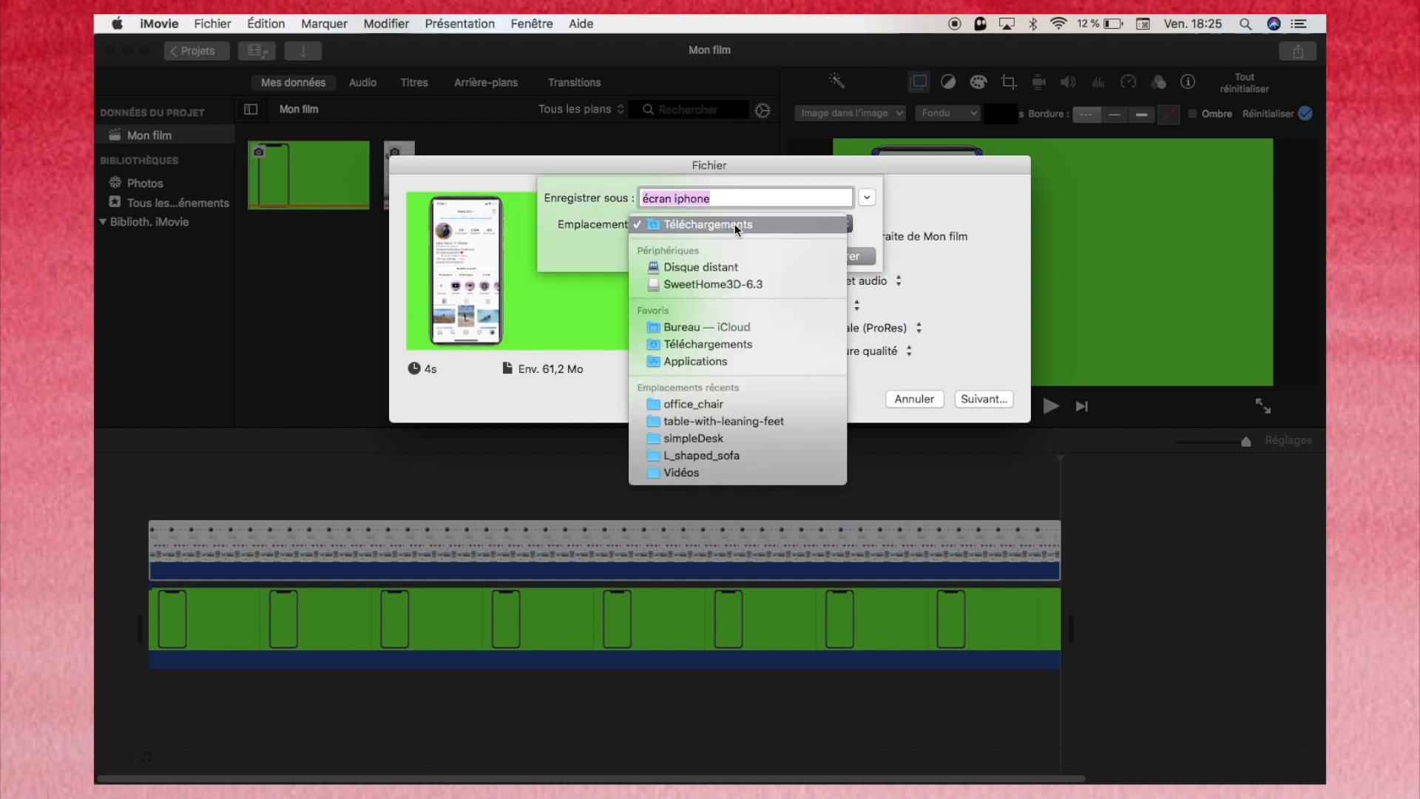
click(738, 225)
click(859, 255)
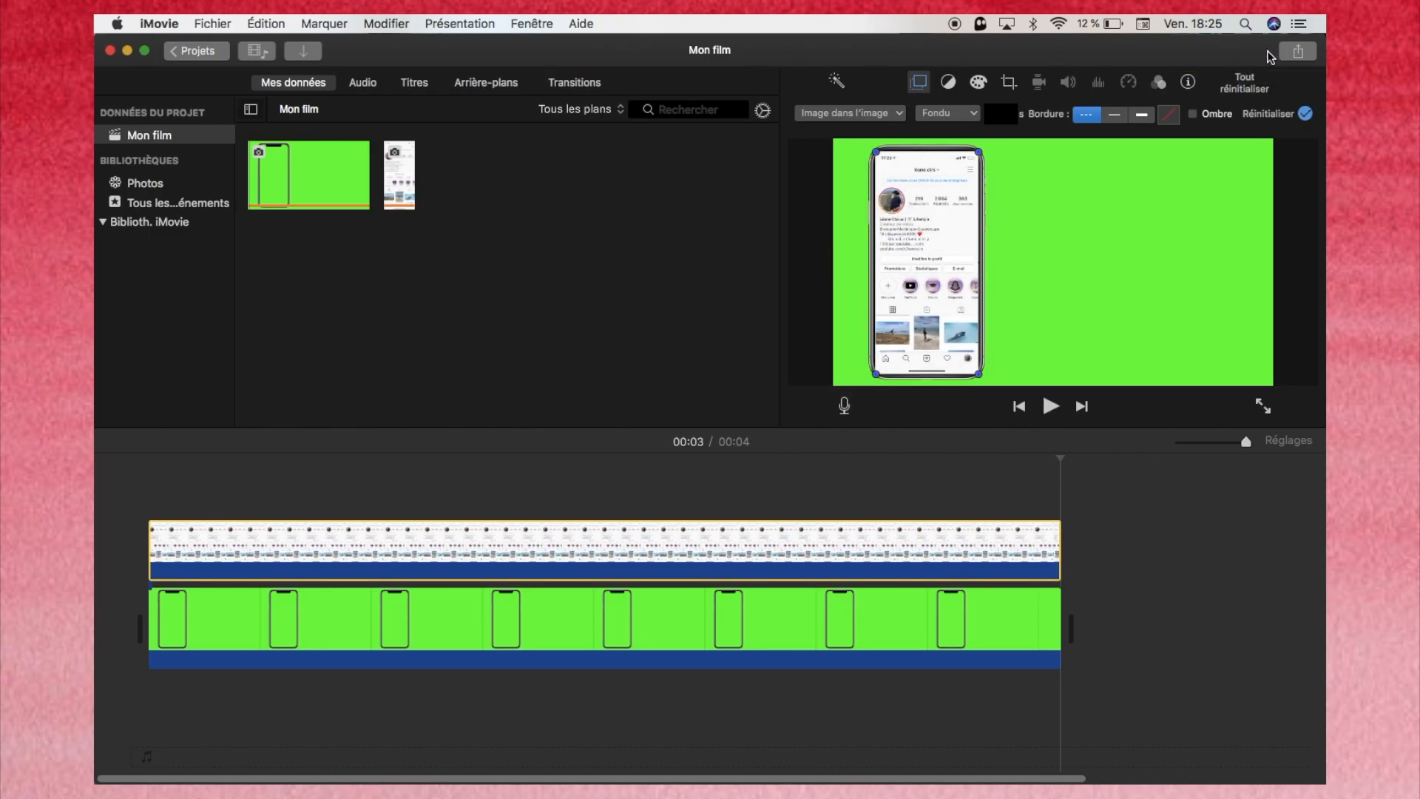
click(1291, 68)
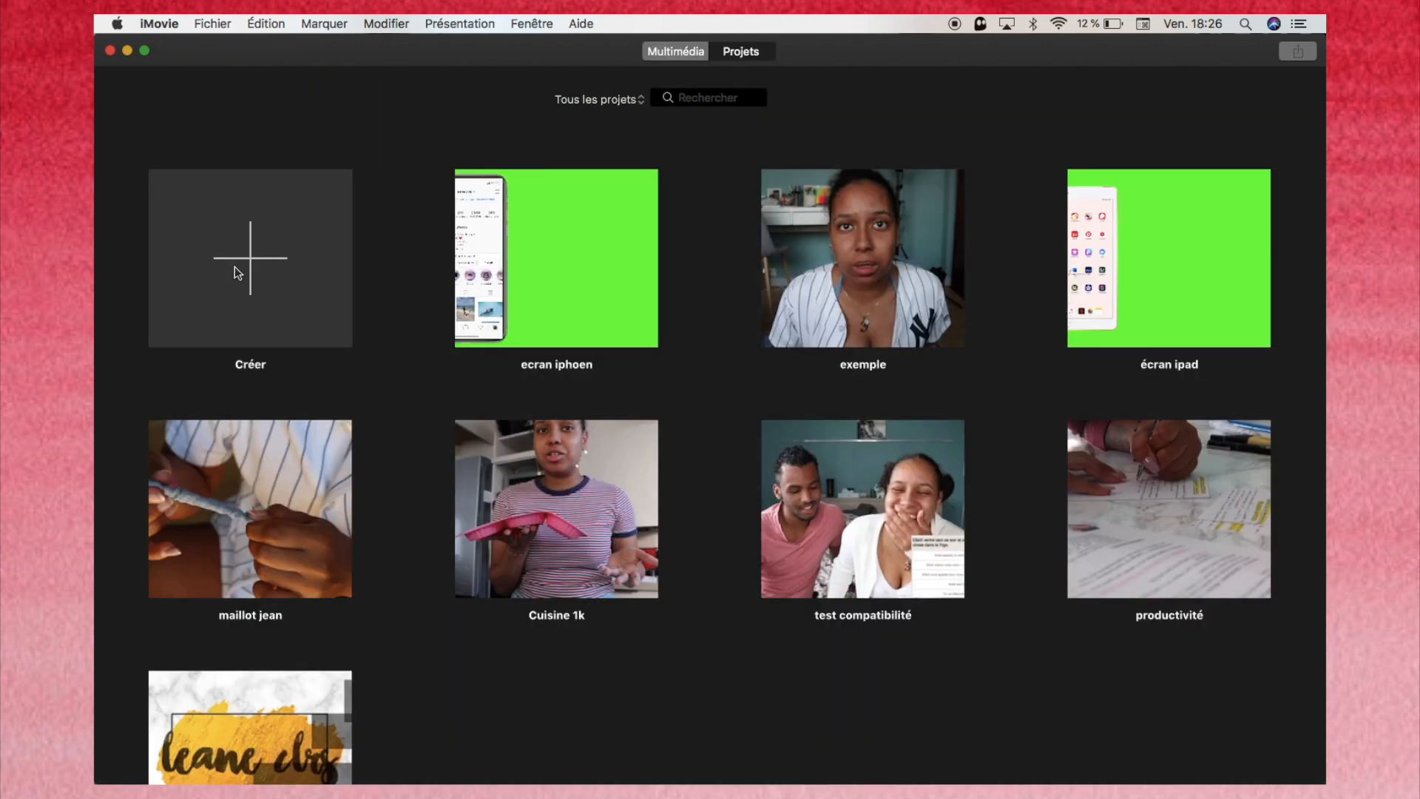
Step: Create a new film project and add écran iphone.mov from the Téléchargements folder to its timeline
click(234, 267)
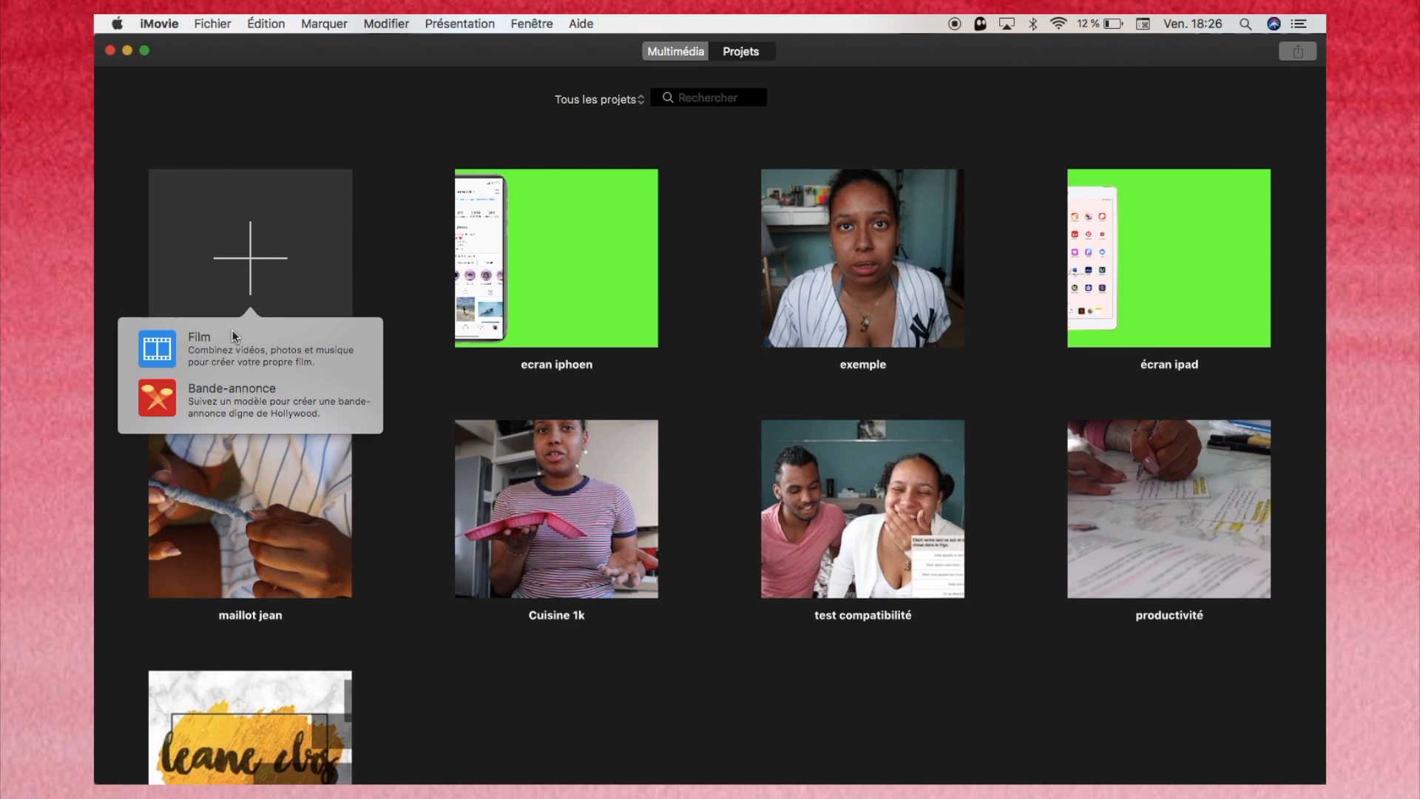
click(238, 346)
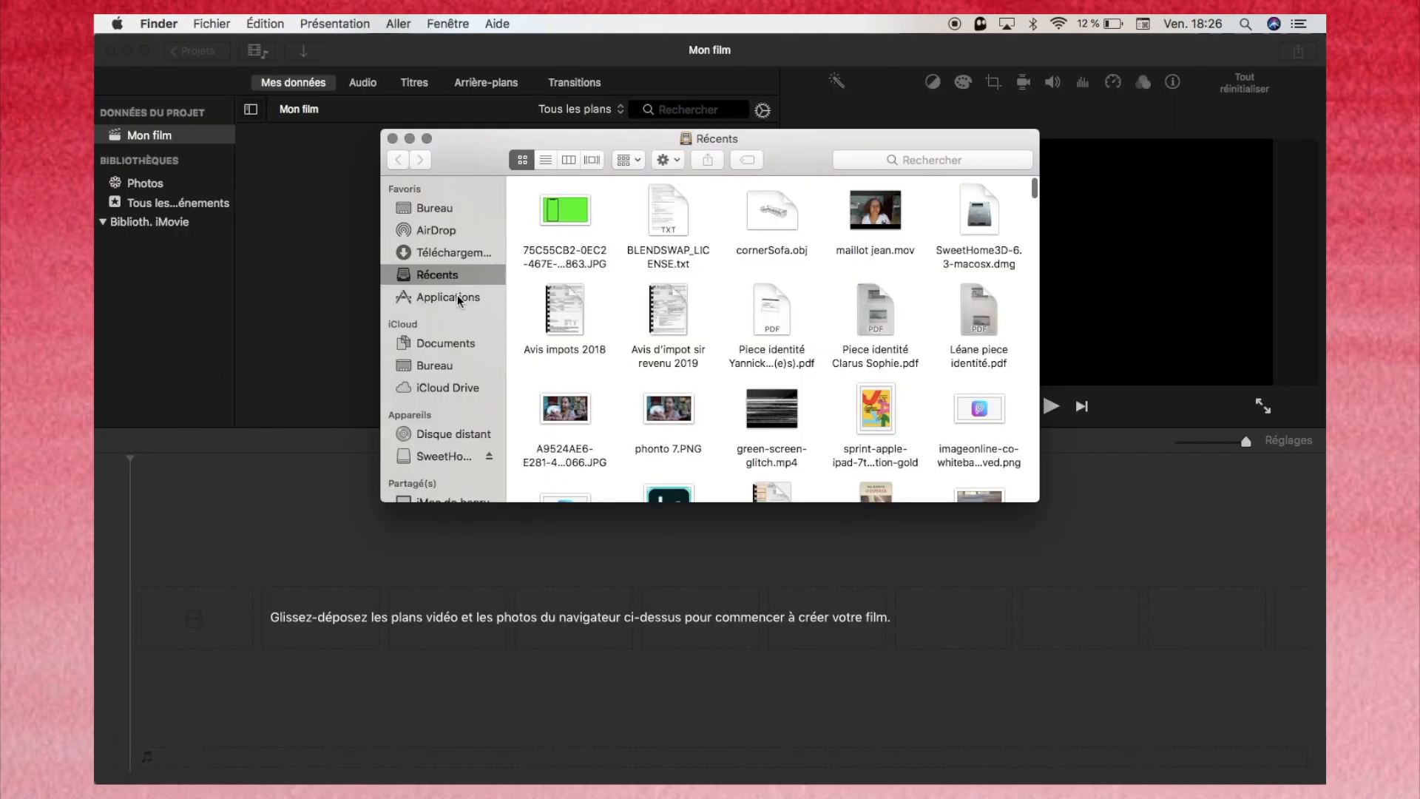
click(446, 256)
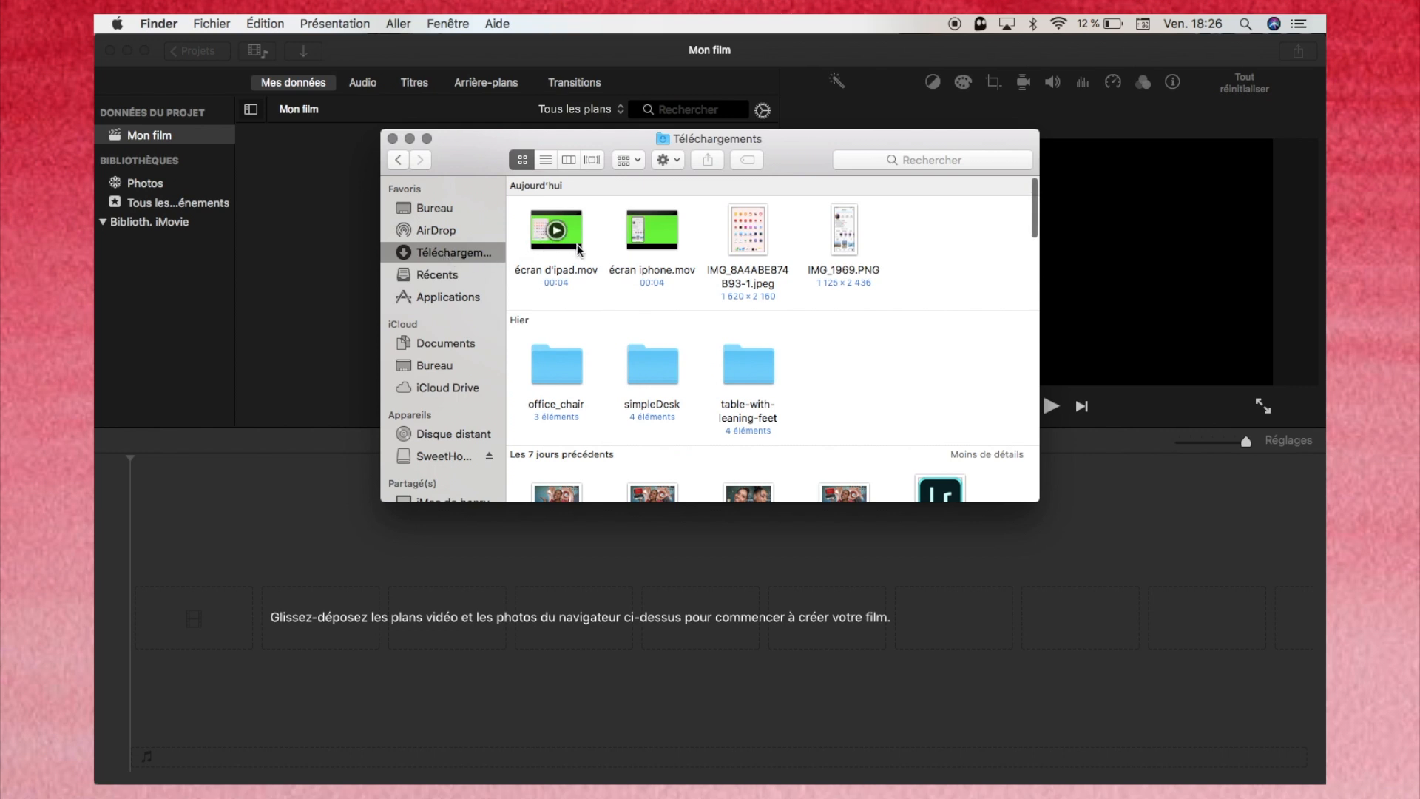
drag(634, 246, 174, 567)
click(391, 139)
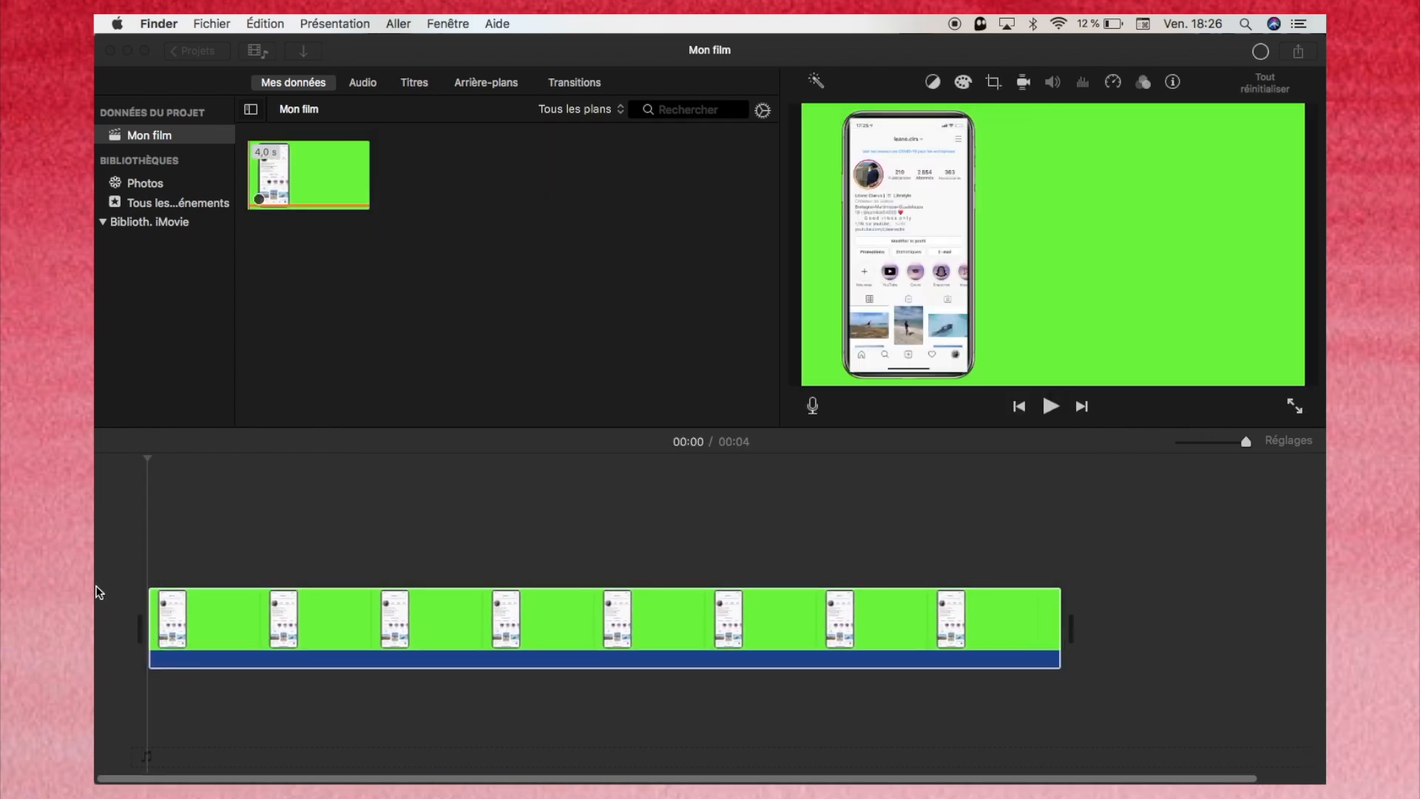
Step: Place the green-screen iPhone image from the Récents files above the start of the écran iphone clip
click(145, 575)
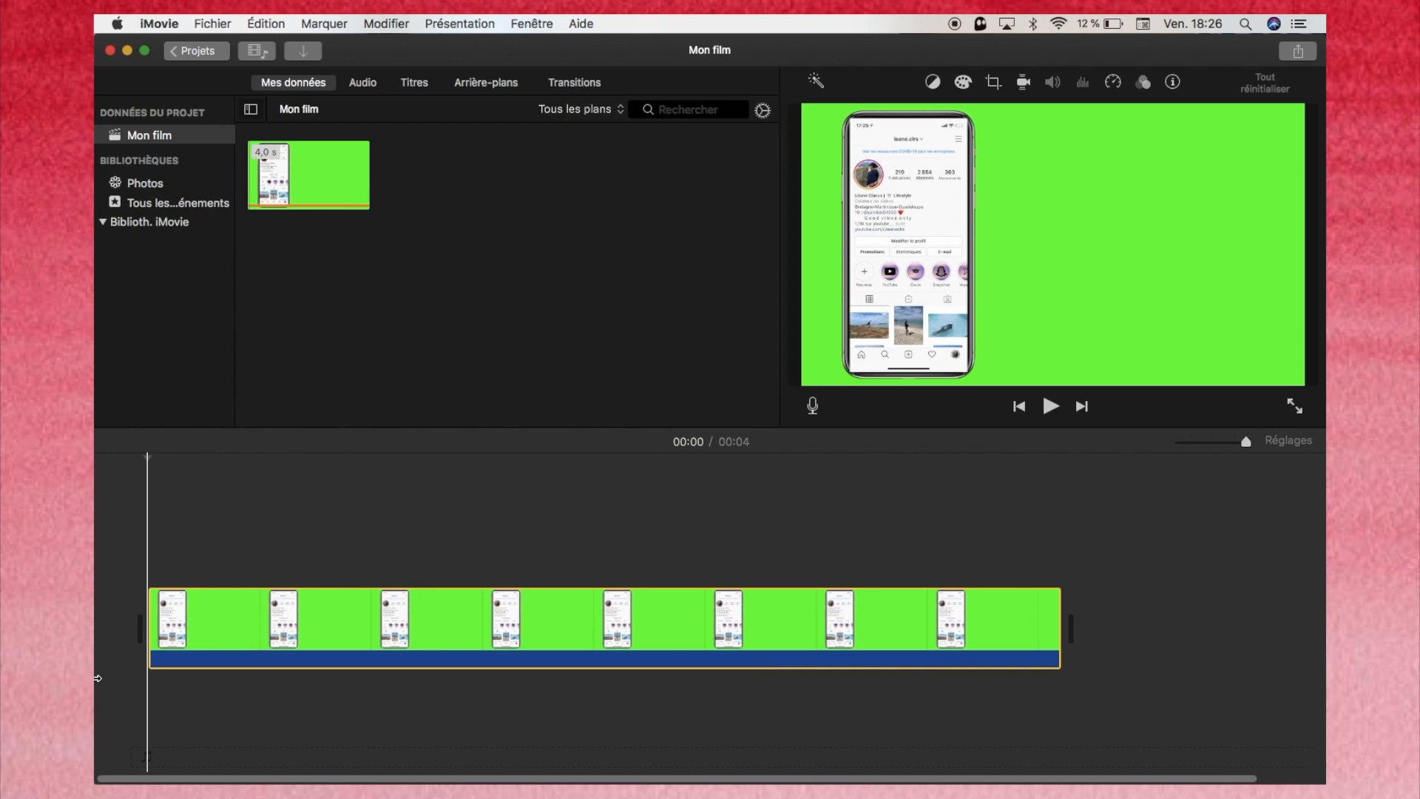
click(152, 762)
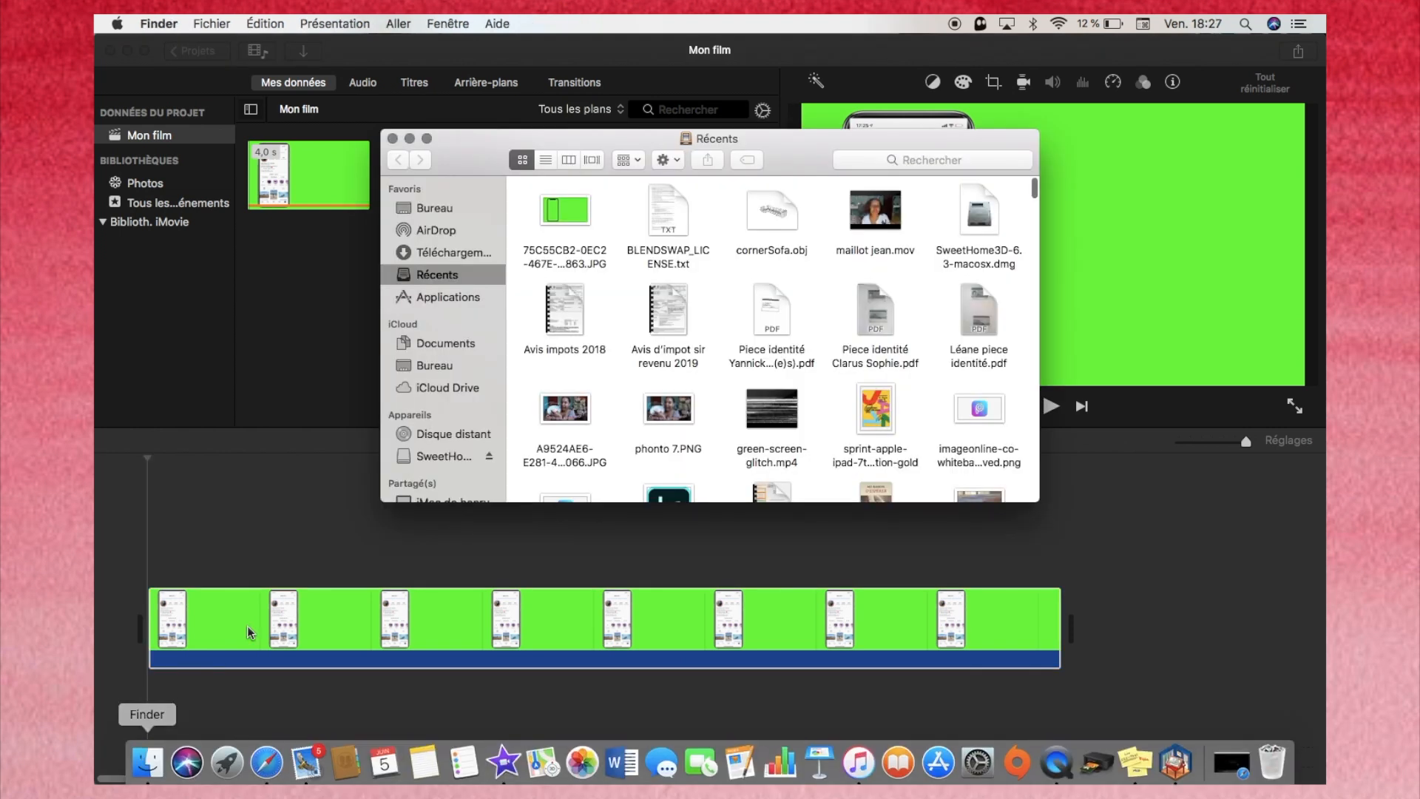
drag(566, 207, 157, 536)
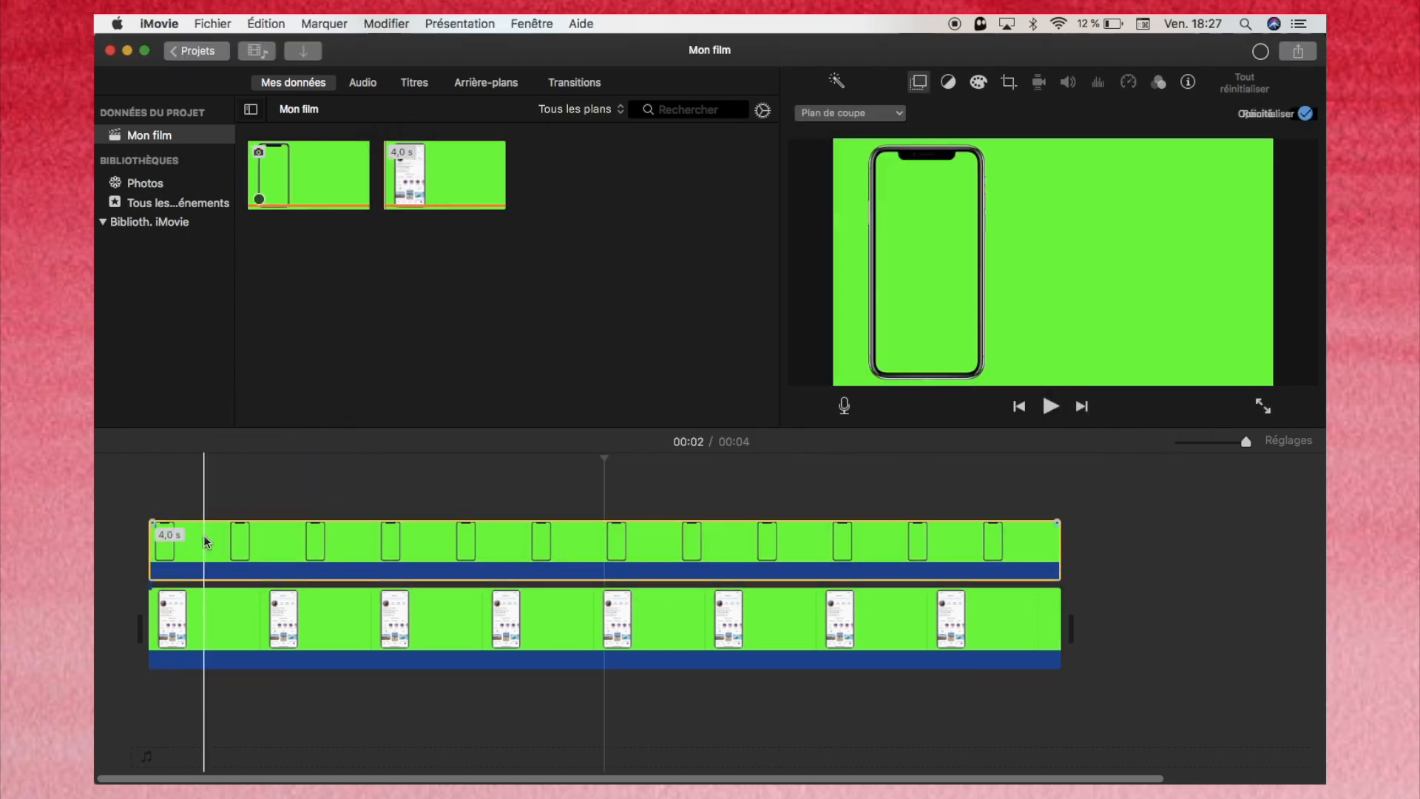
Step: Set the iPhone frame overlay to Écran vert/bleu and play the composite full screen from the start
click(203, 534)
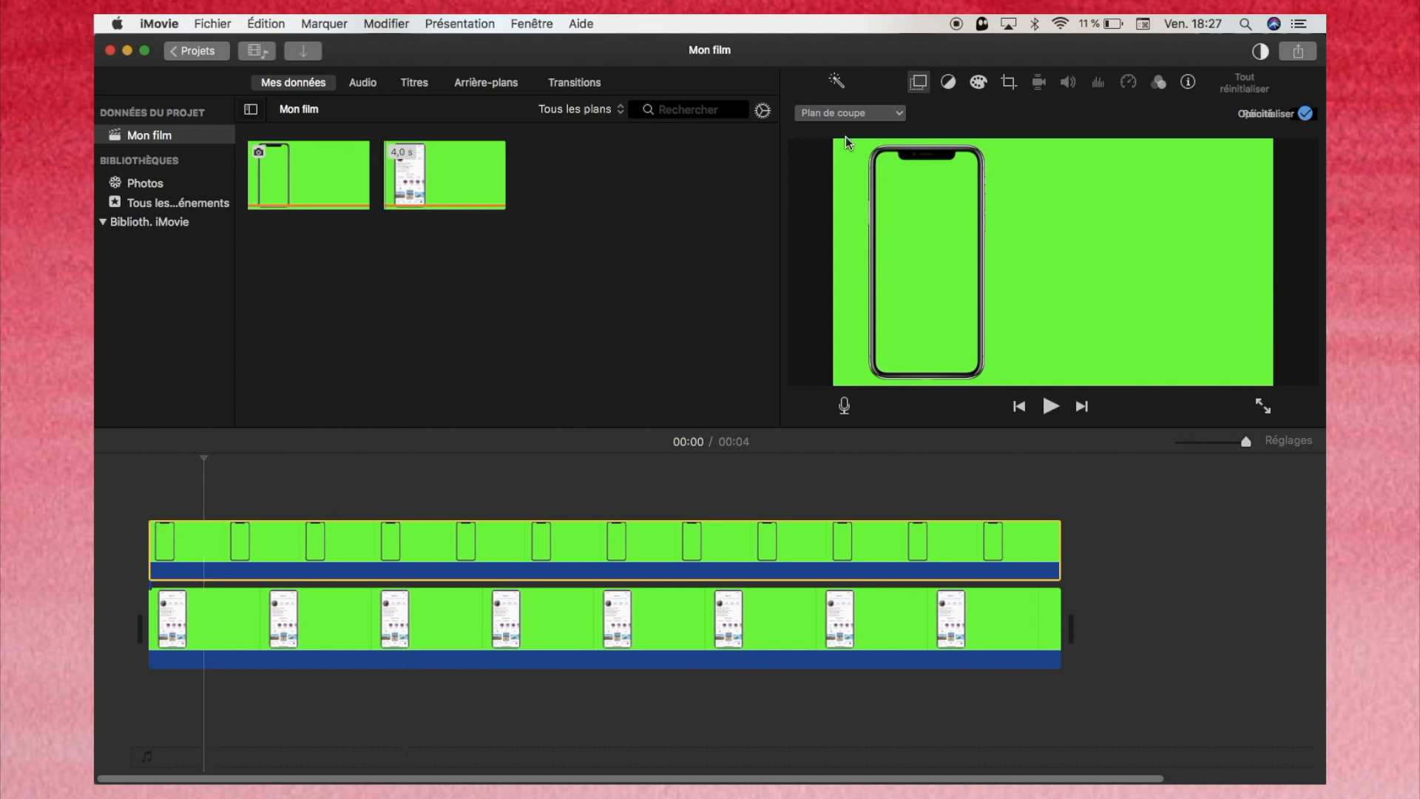
click(856, 116)
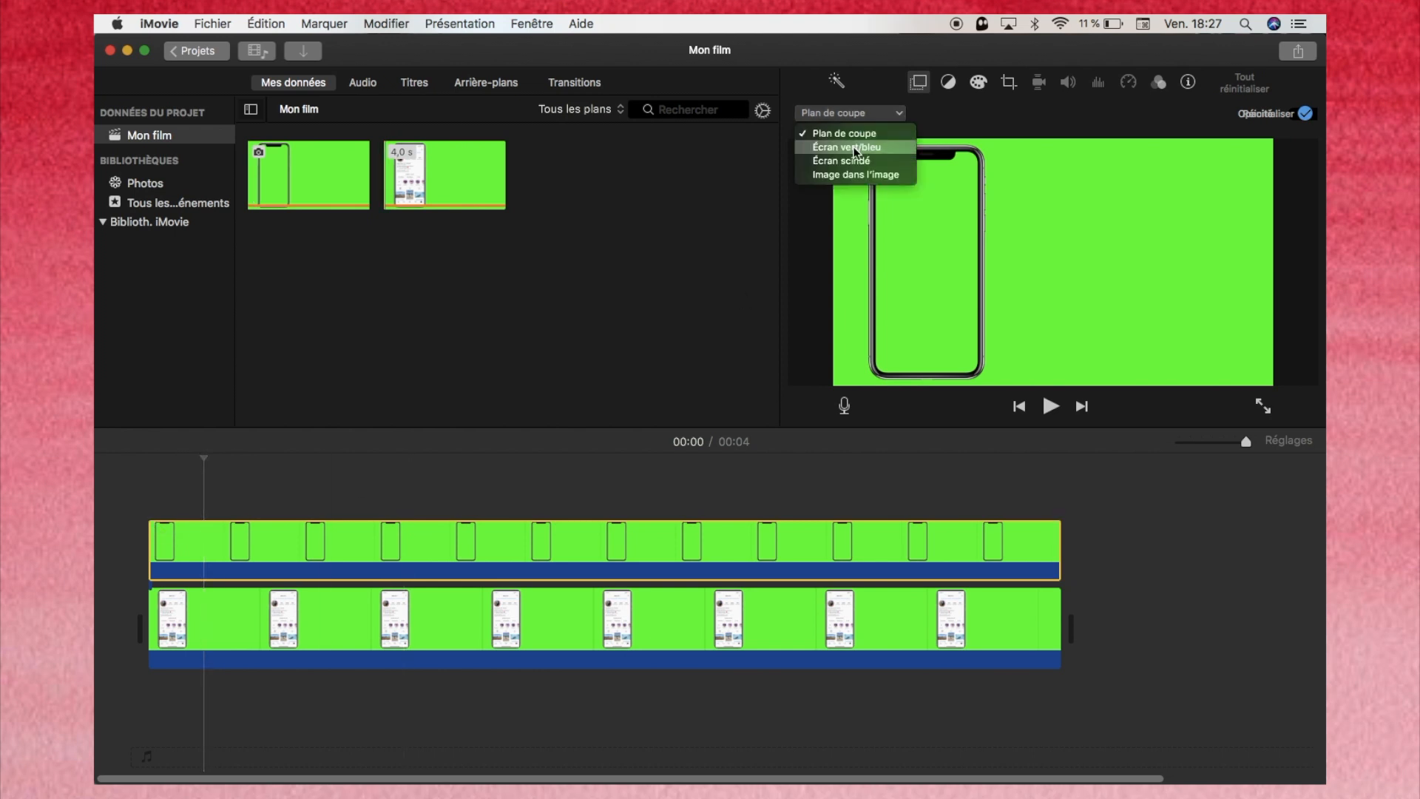
click(854, 145)
click(129, 576)
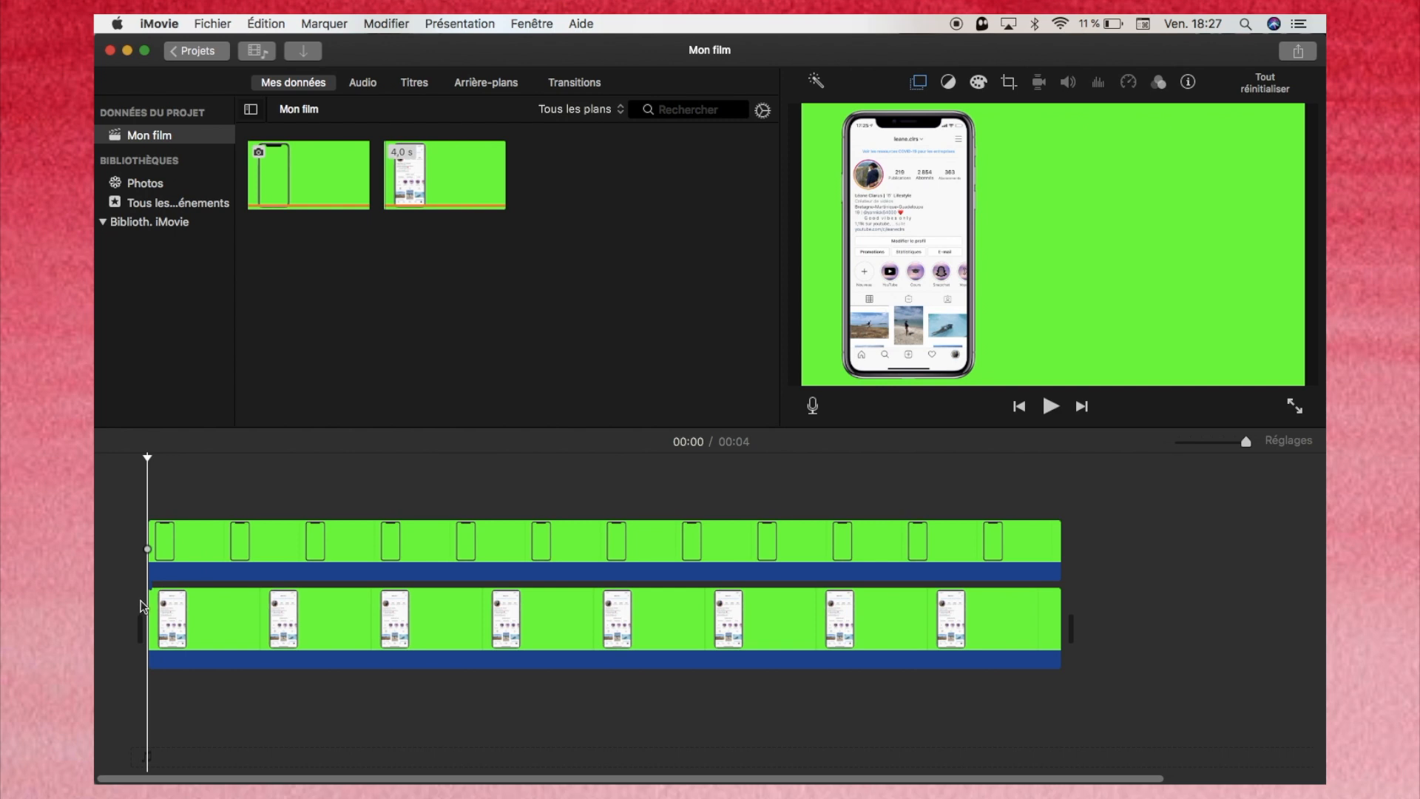
click(1293, 407)
key(space)
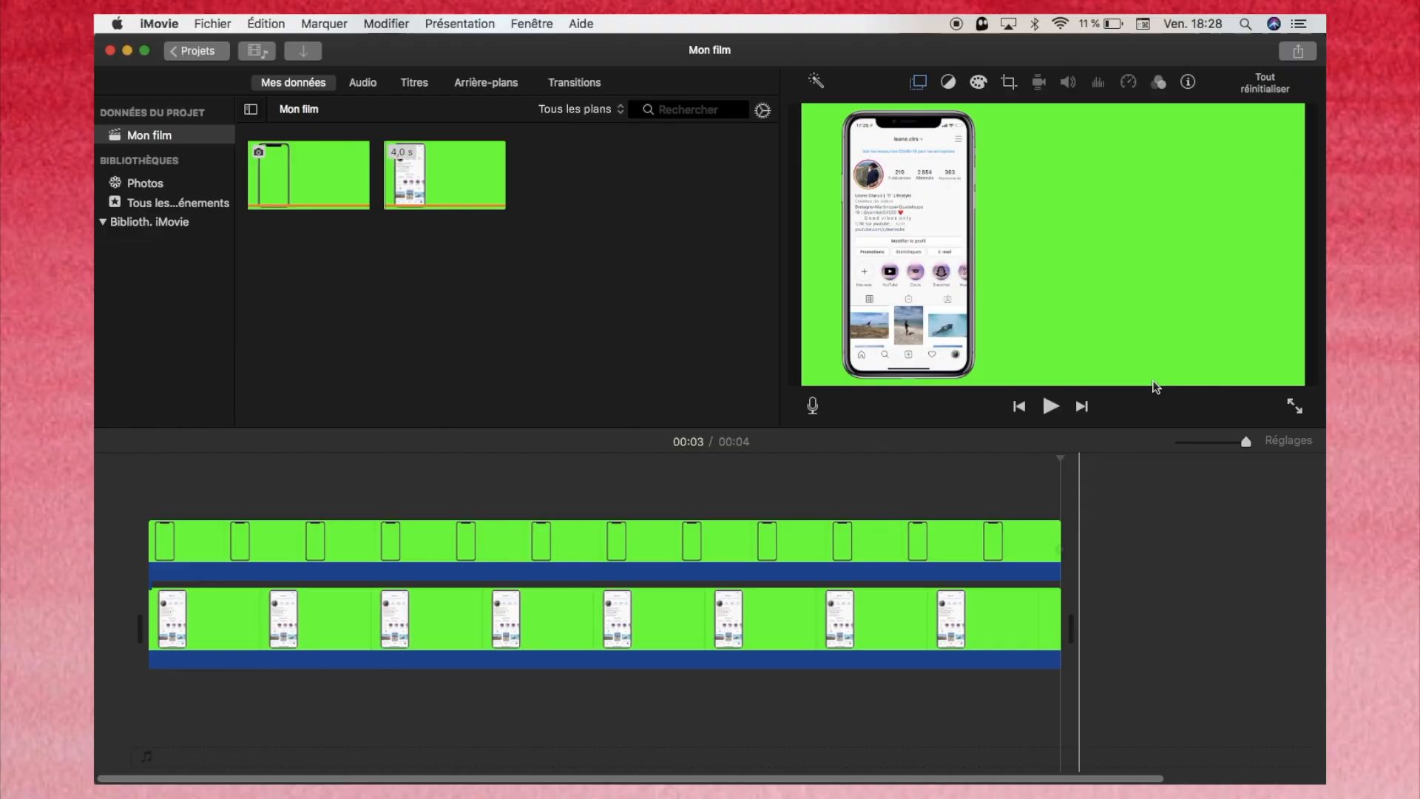
Step: Export the composite as a file named Mon film and save it in the Téléchargements folder
click(1298, 50)
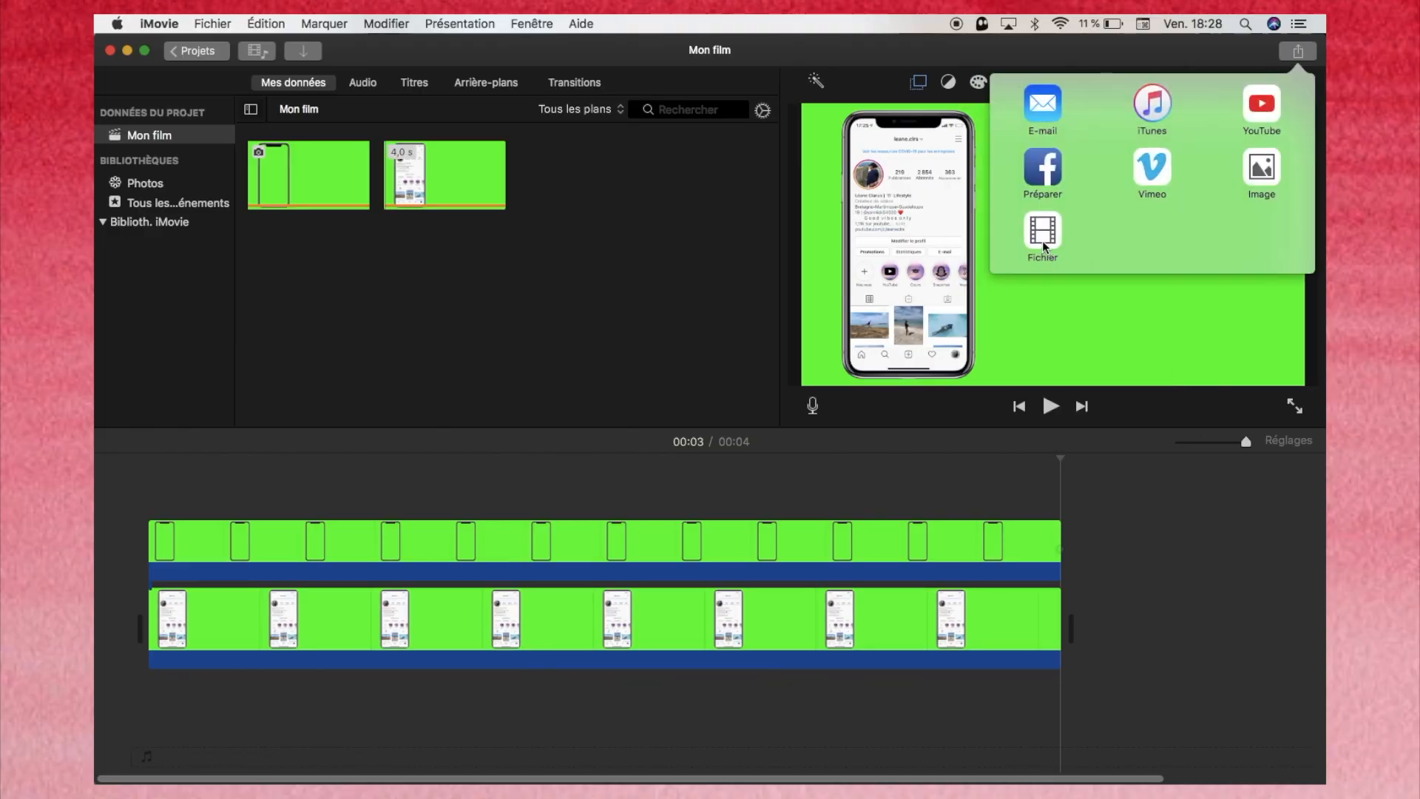
click(1042, 244)
click(812, 208)
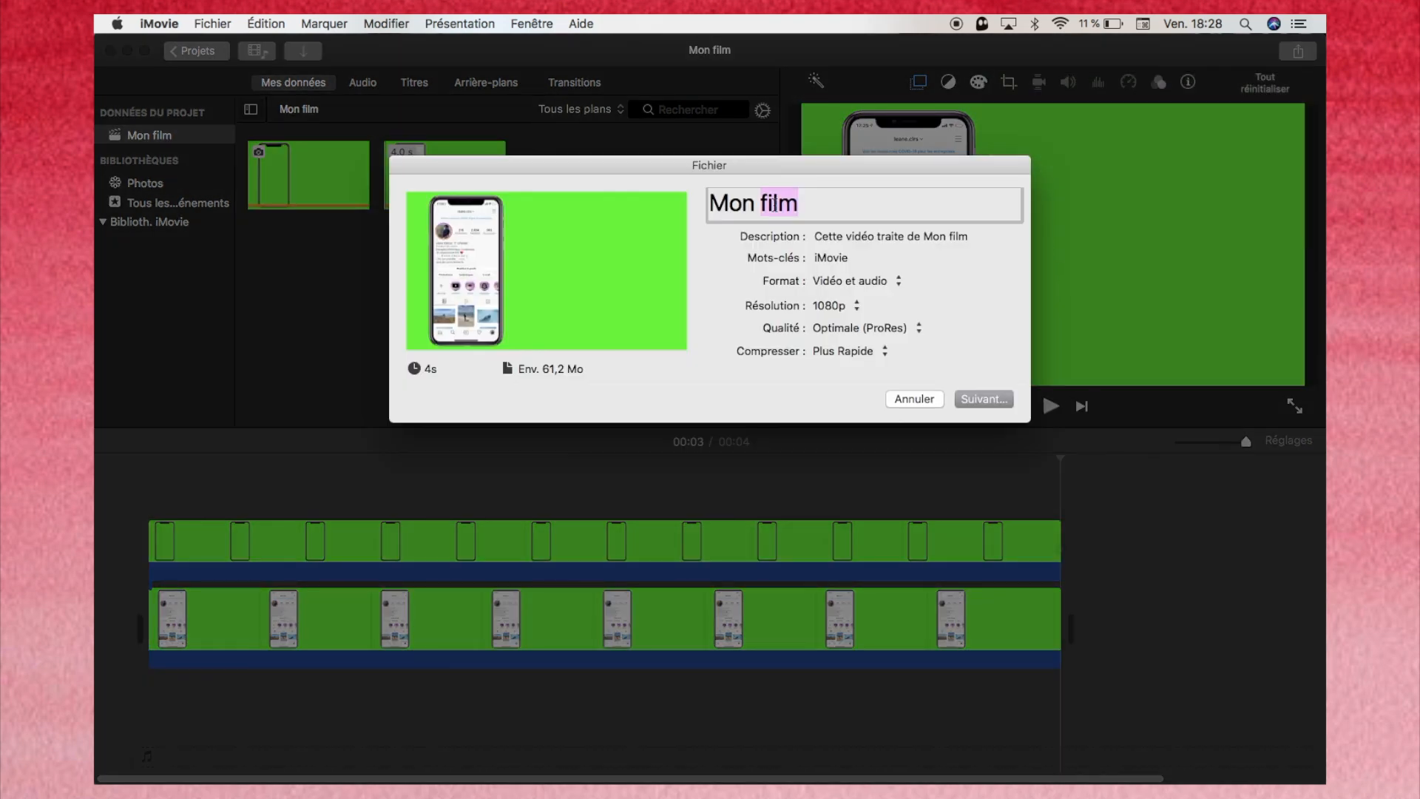
click(965, 392)
click(811, 260)
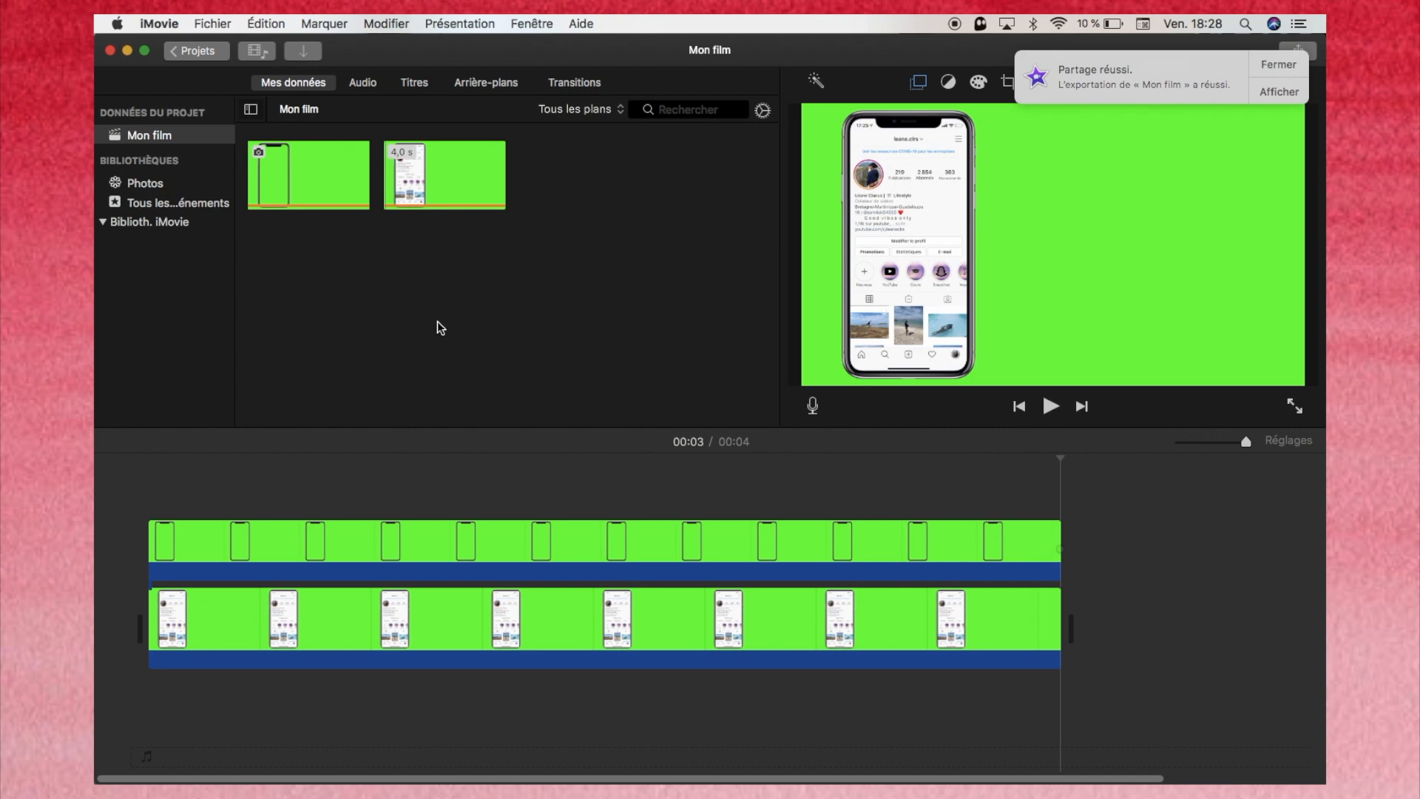
Step: Return to the projects, keeping the name Mon film for the current one, and open the exemple project
click(197, 50)
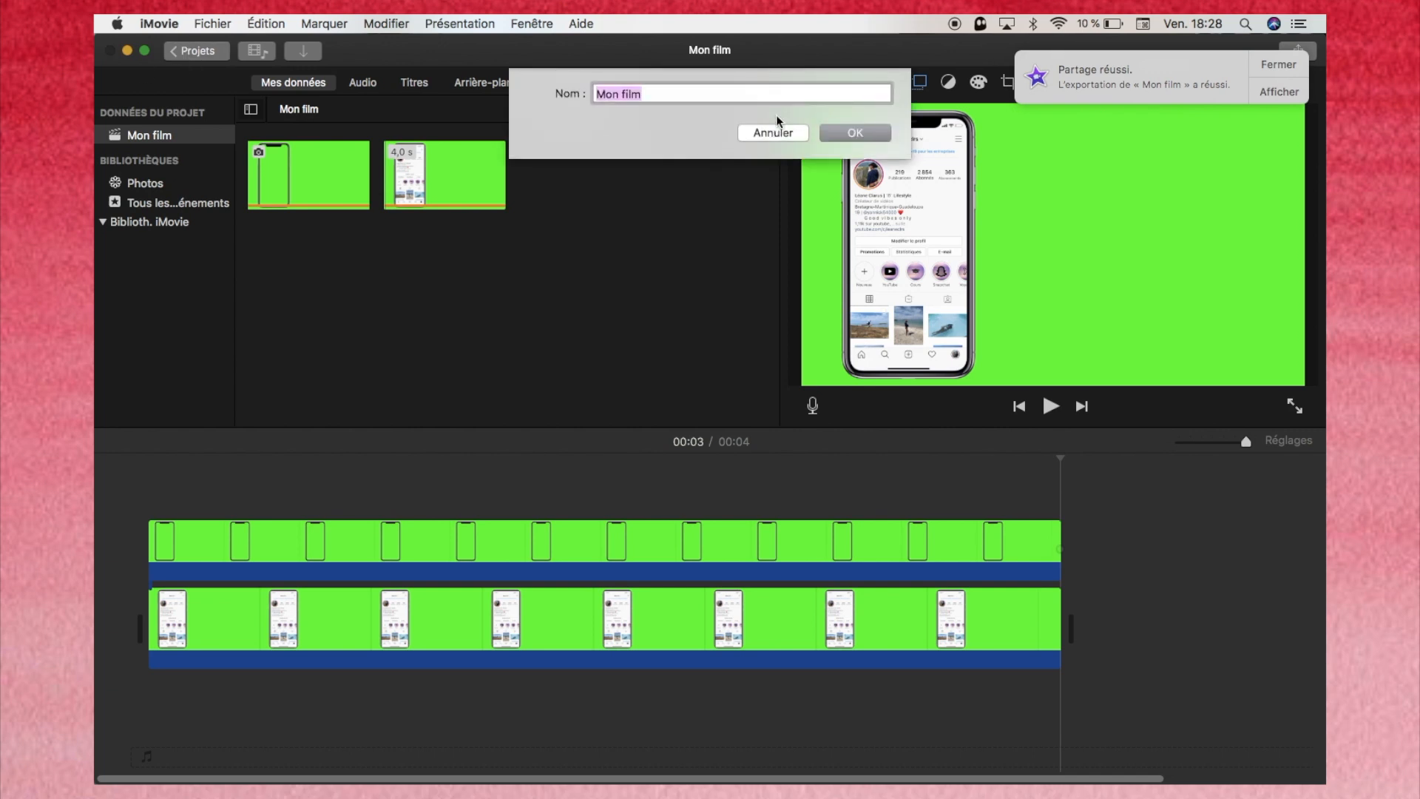
click(831, 139)
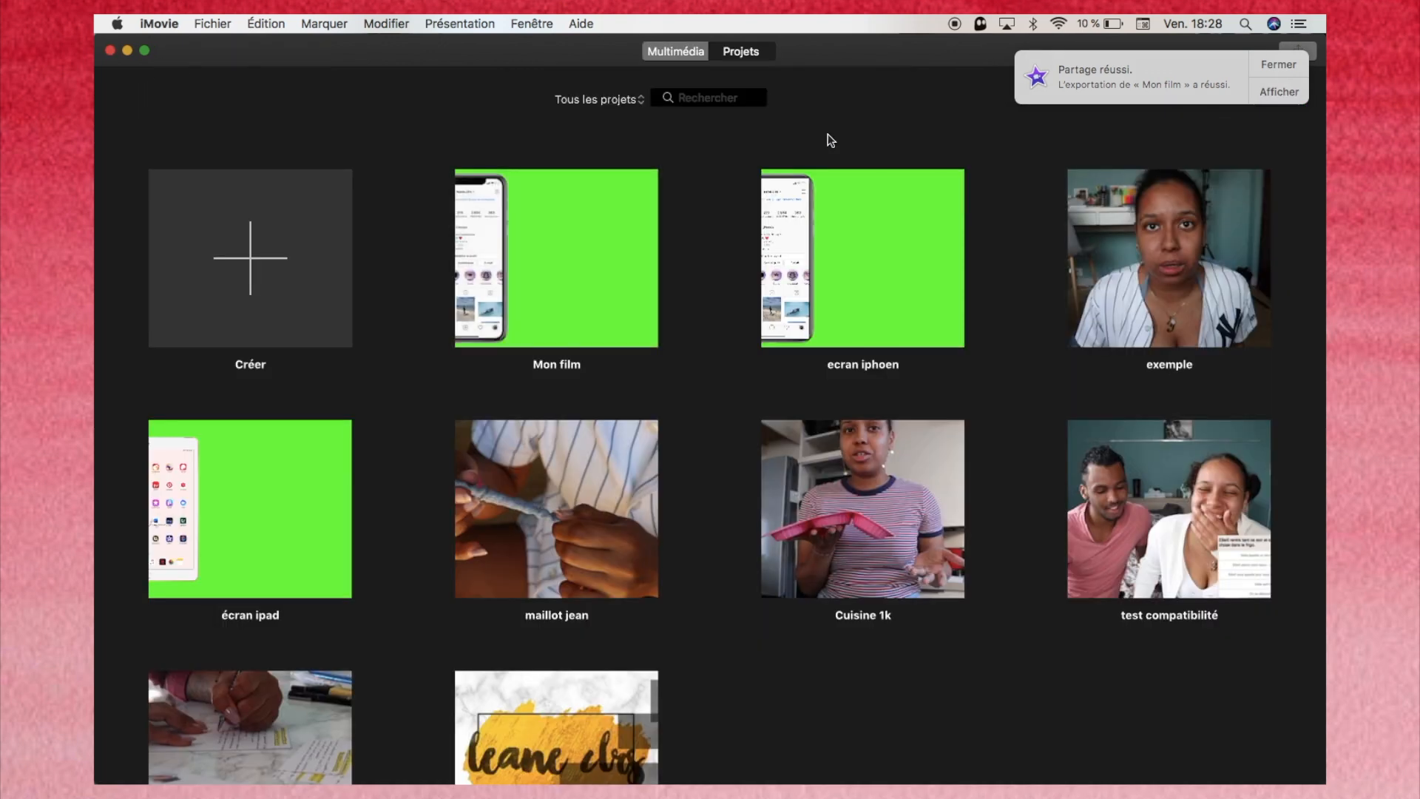
click(1150, 278)
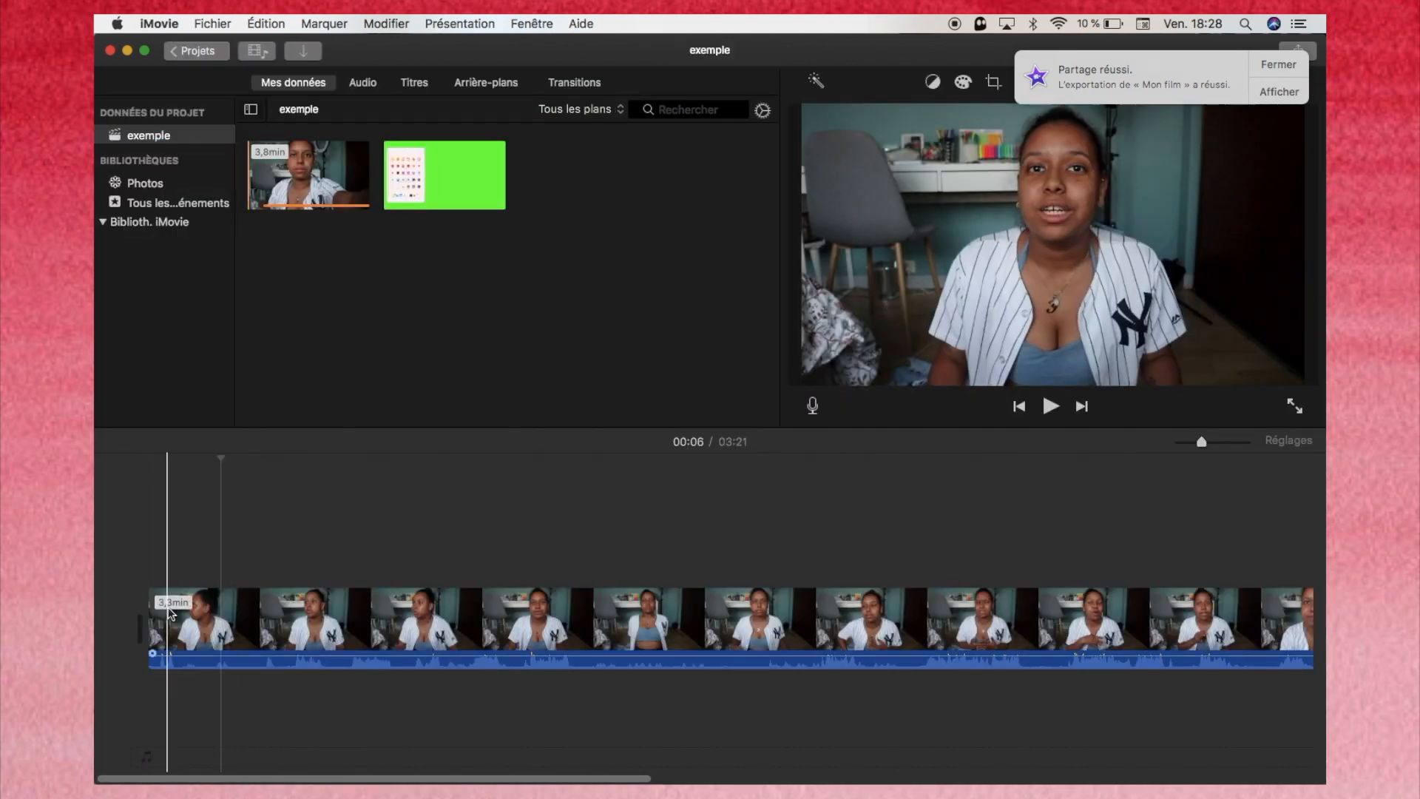
Step: Place Mon film.mov from the Téléchargements folder above the start of the talking video clip
click(148, 759)
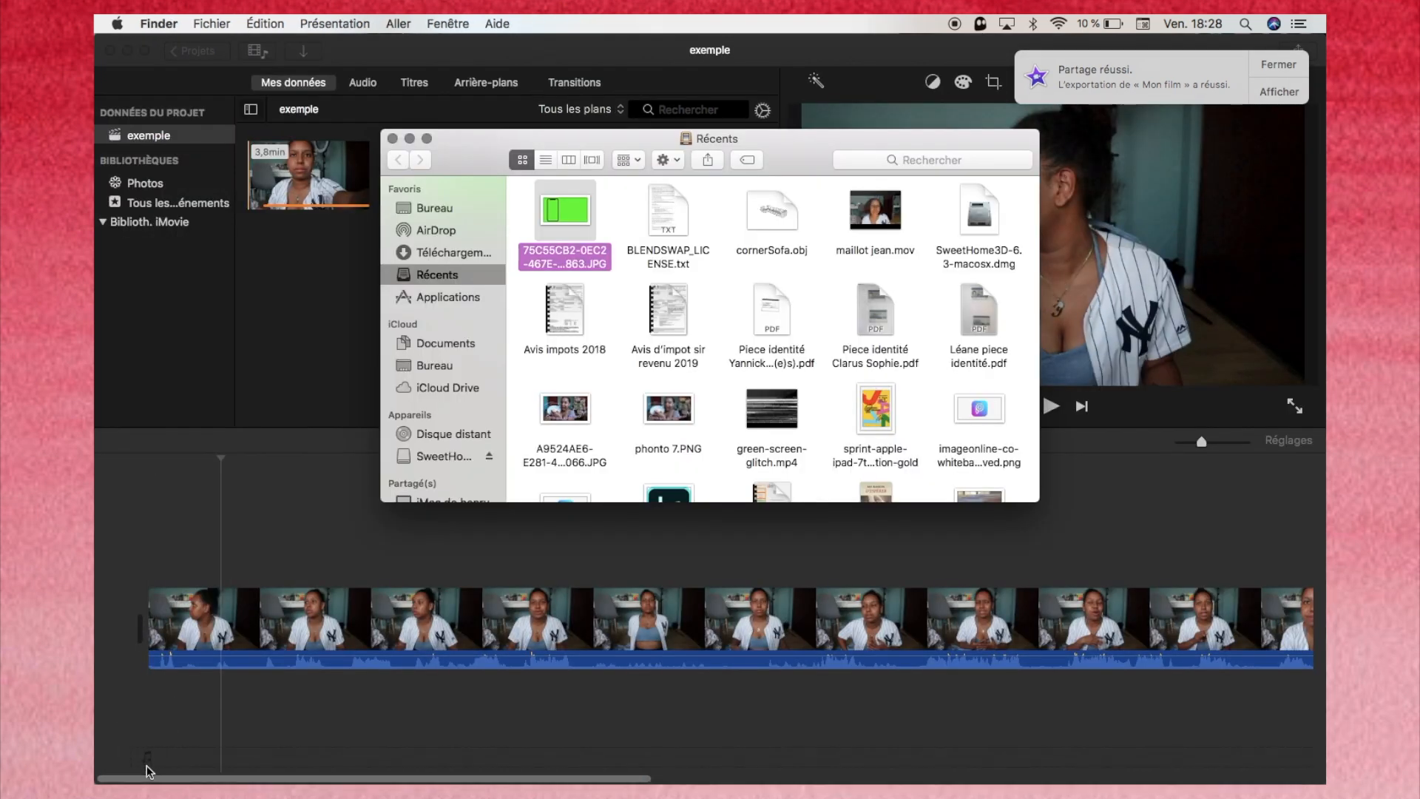
click(439, 256)
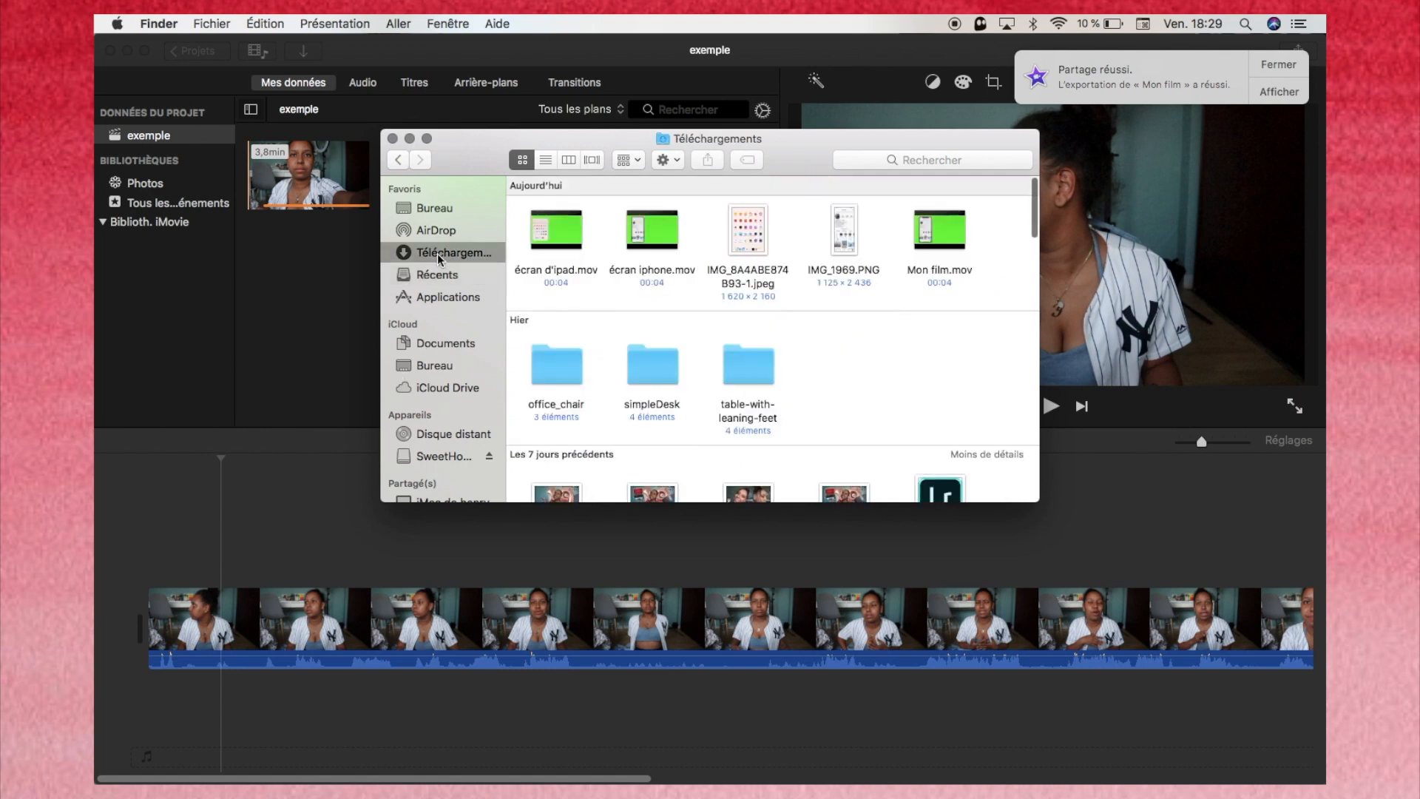
drag(939, 230, 159, 551)
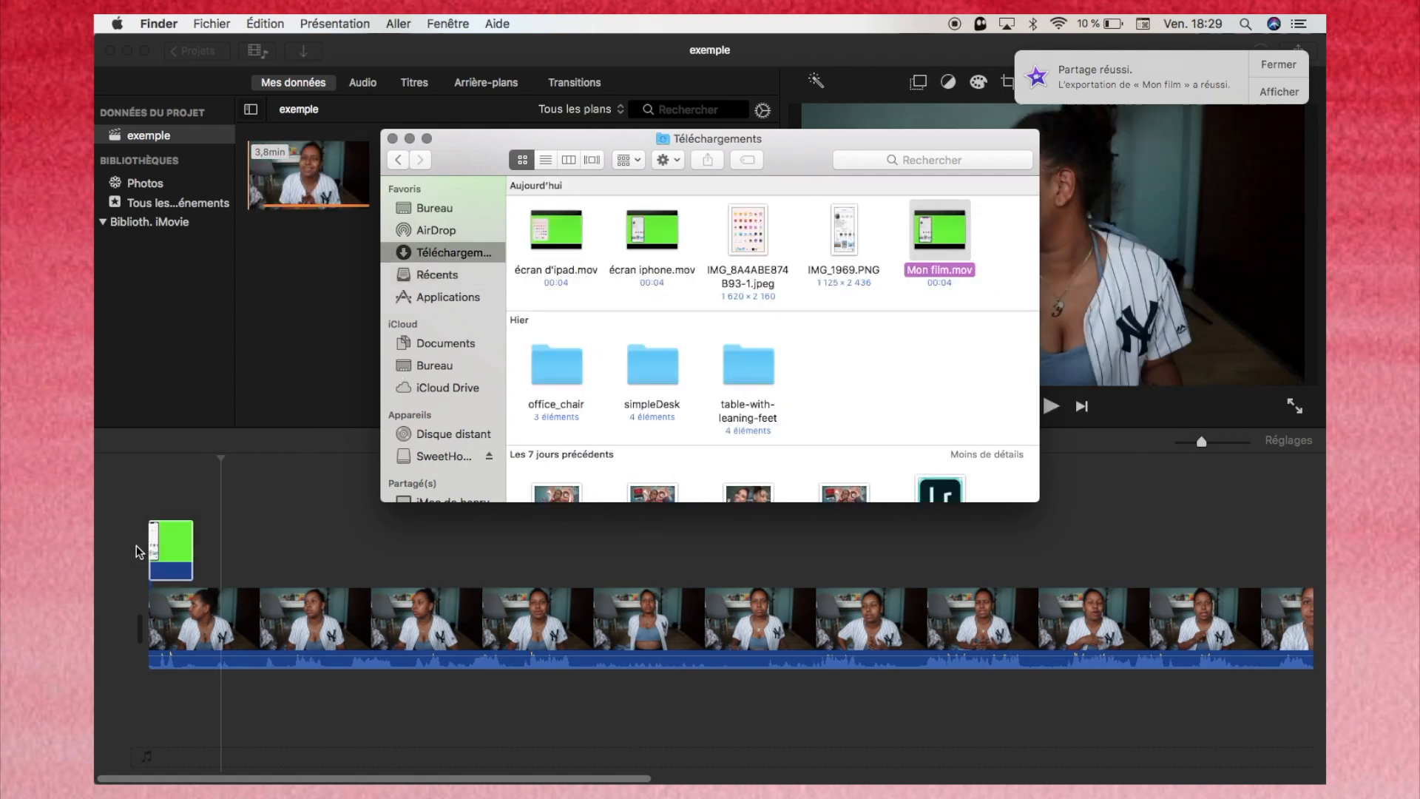
Step: Set the iPhone overlay clip's video overlay mode to Écran vert/bleu
click(163, 542)
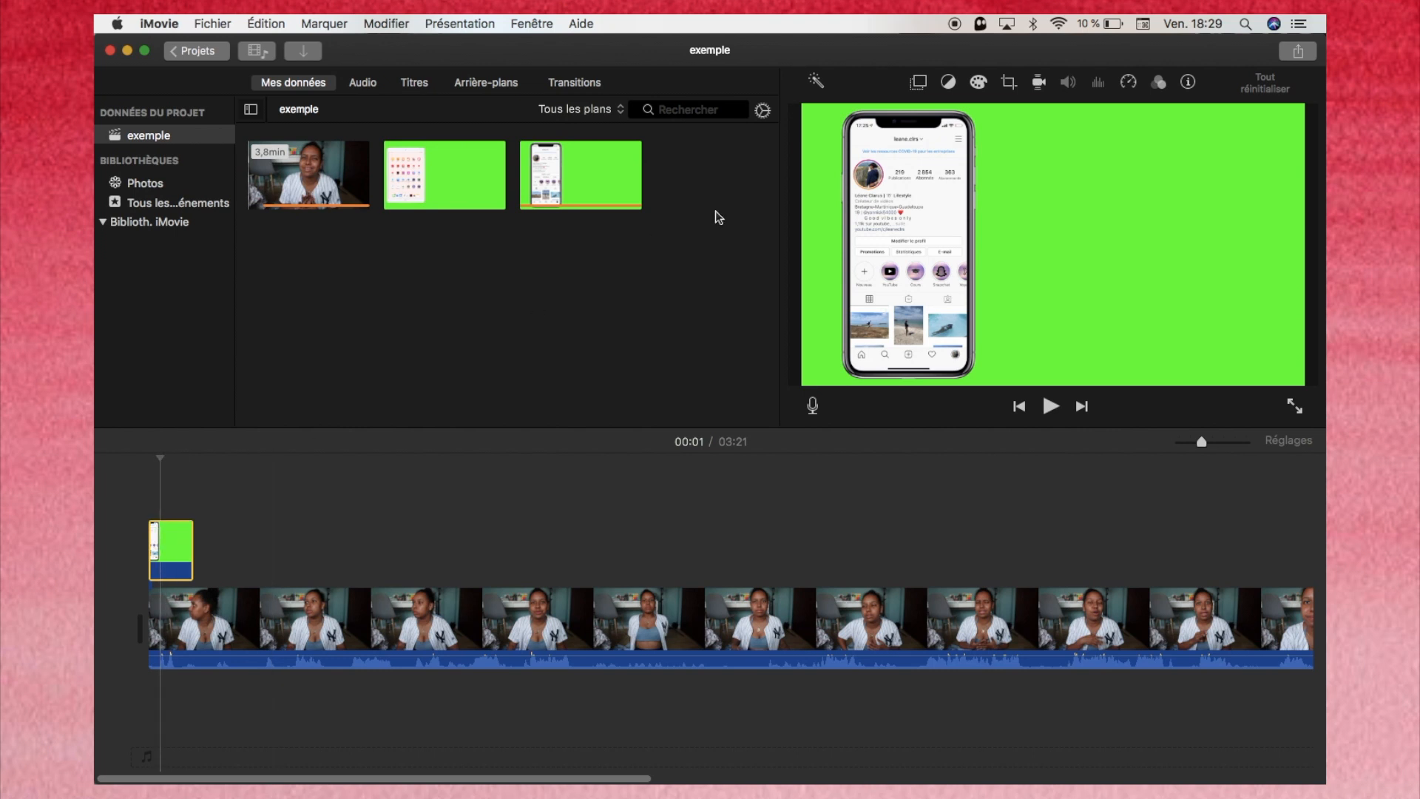
click(920, 83)
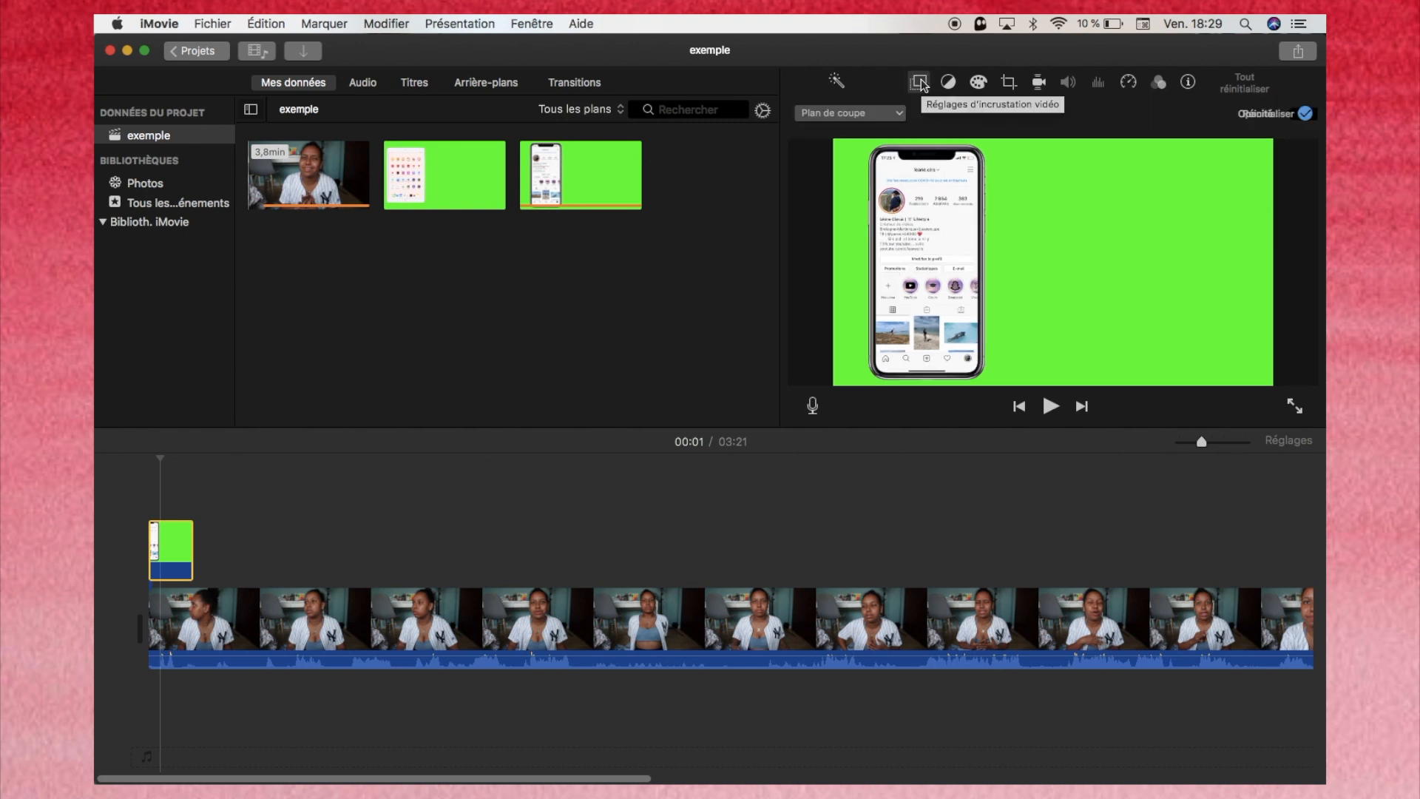
click(864, 114)
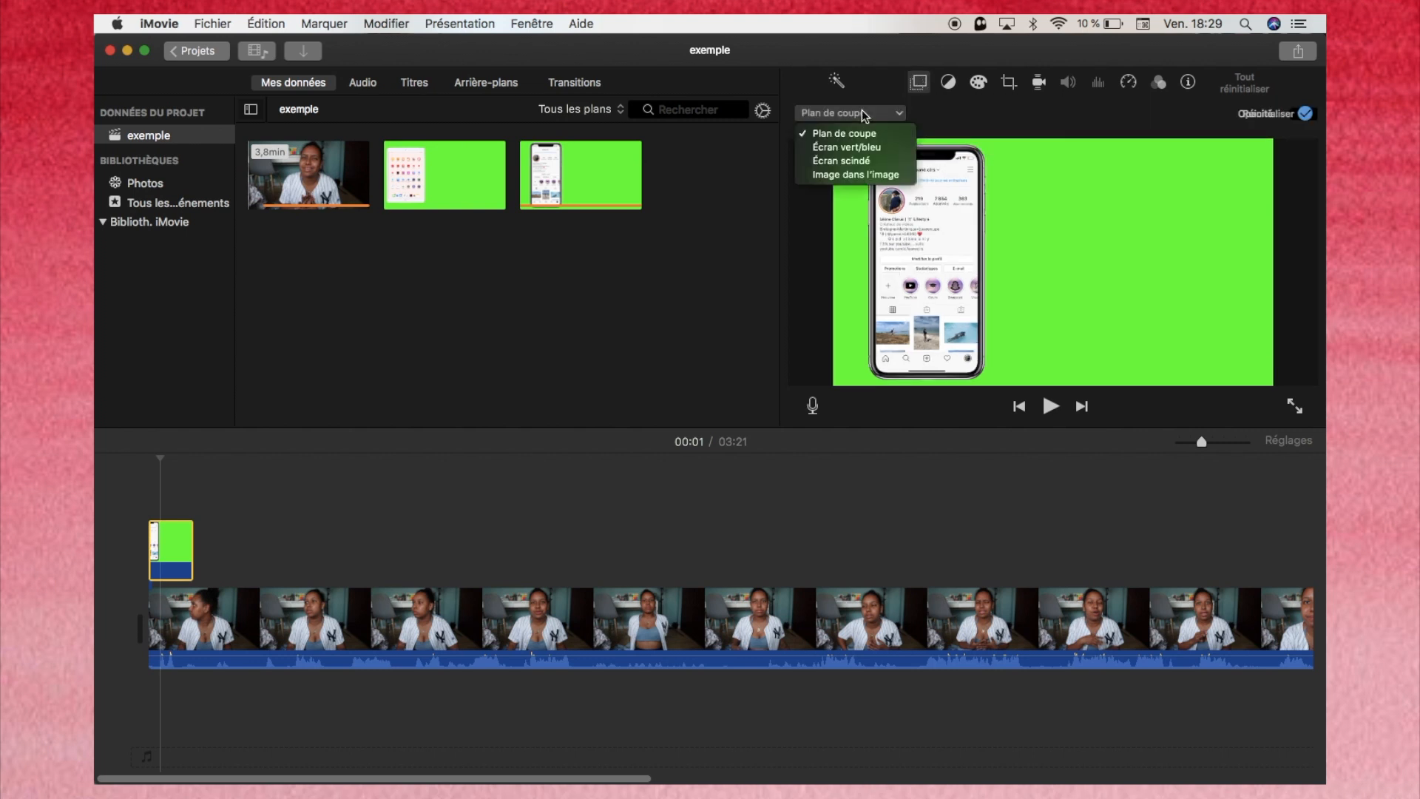
click(868, 148)
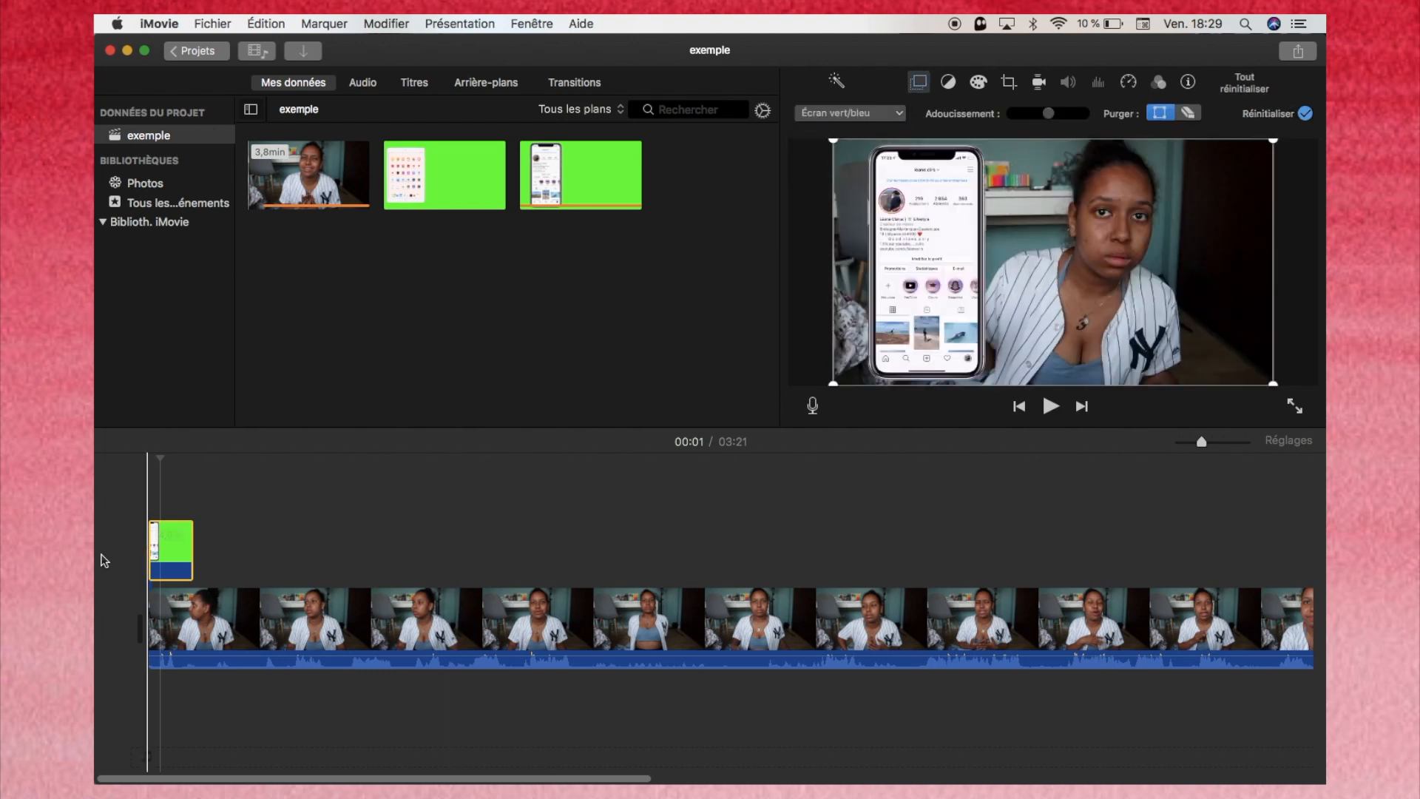